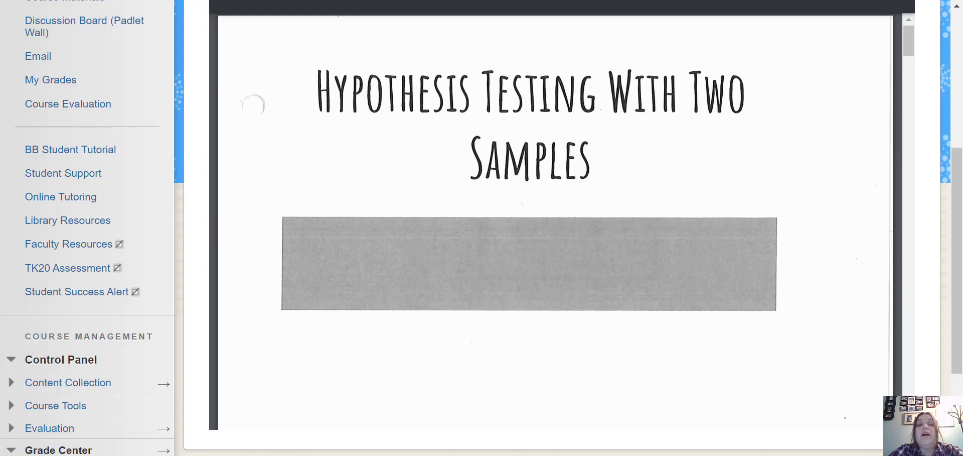
Scroll the two-sample notes PDF down to Example 1: Comparing Diets and its handwritten solution.
scroll(551, 221, down, 5)
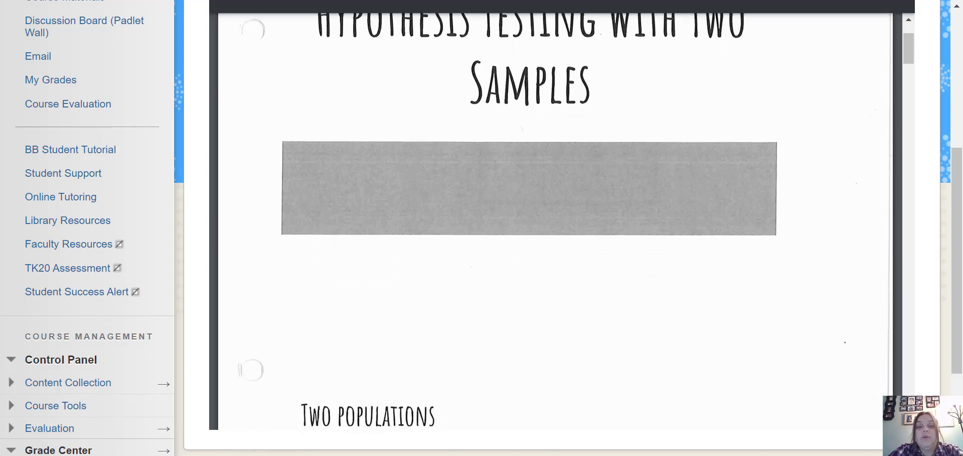
scroll(552, 221, down, 20)
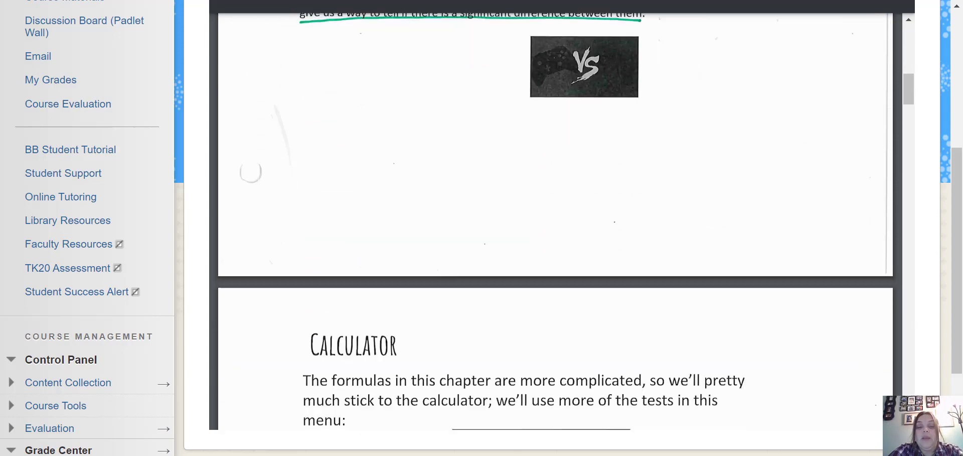
scroll(551, 221, down, 20)
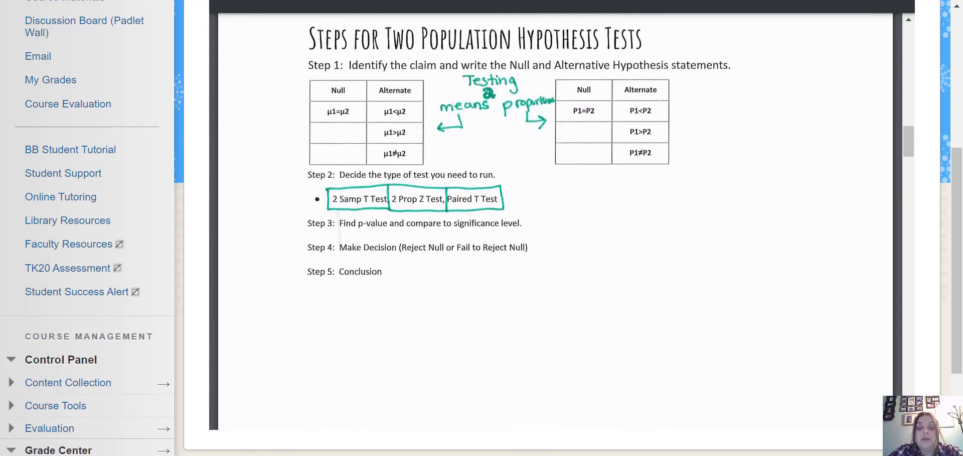
scroll(552, 220, down, 3)
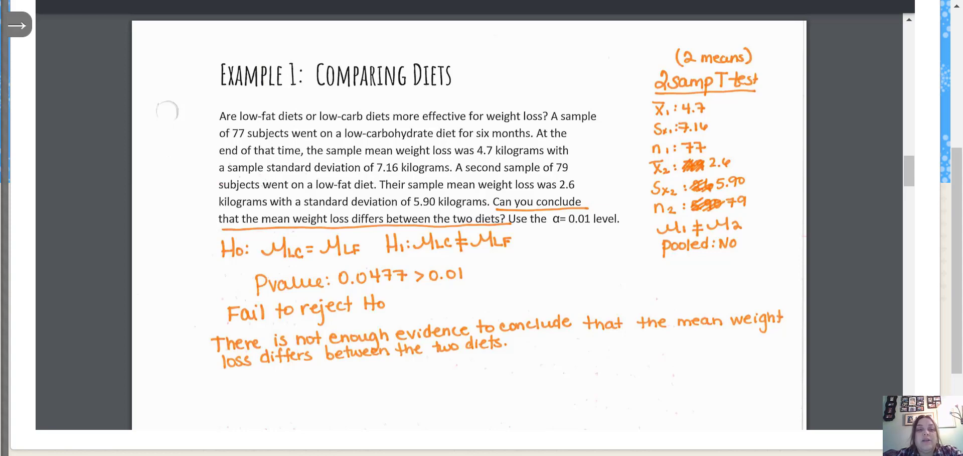
Start a One & Two Population Mean Inference analysis in Rguroo from Analytics > Mean Inference.
key(alt+Tab)
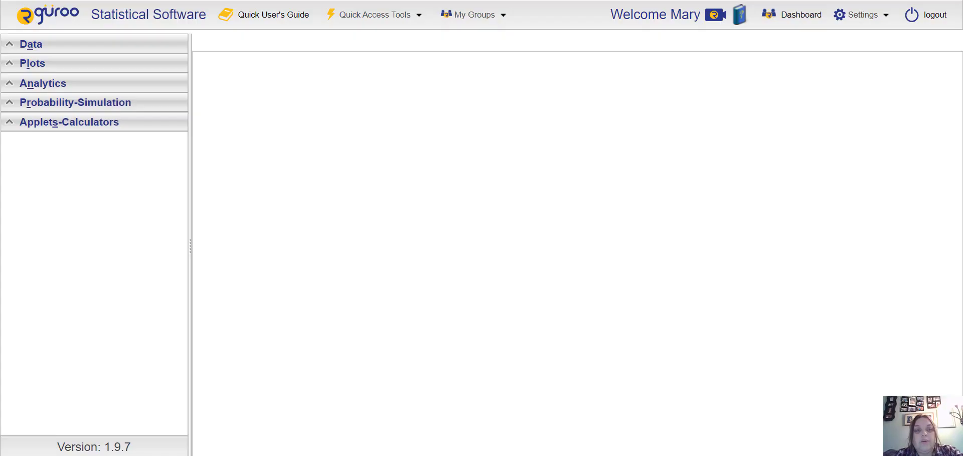
key(alt+n)
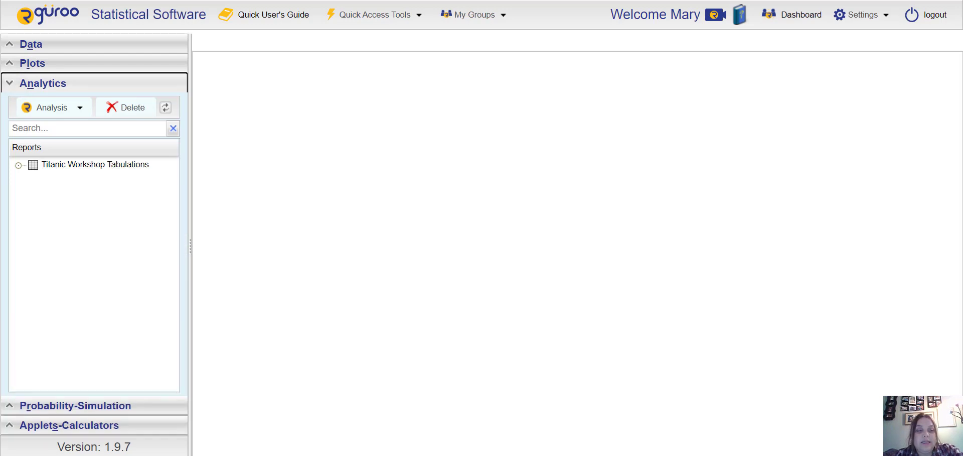
key(Tab)
key(Return)
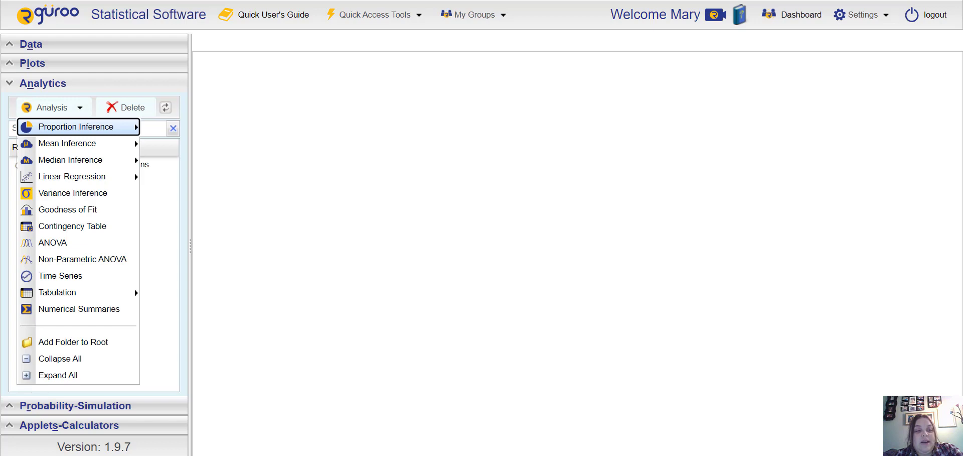
key(Down)
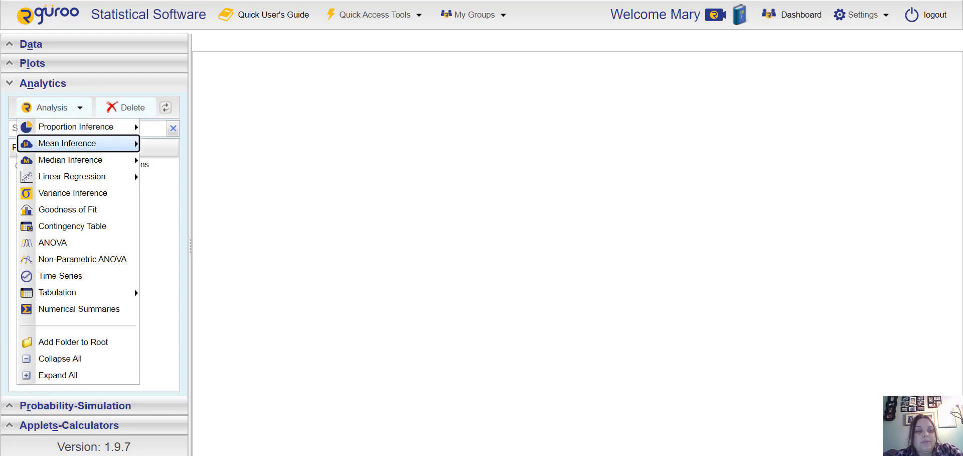
key(Right)
key(Down)
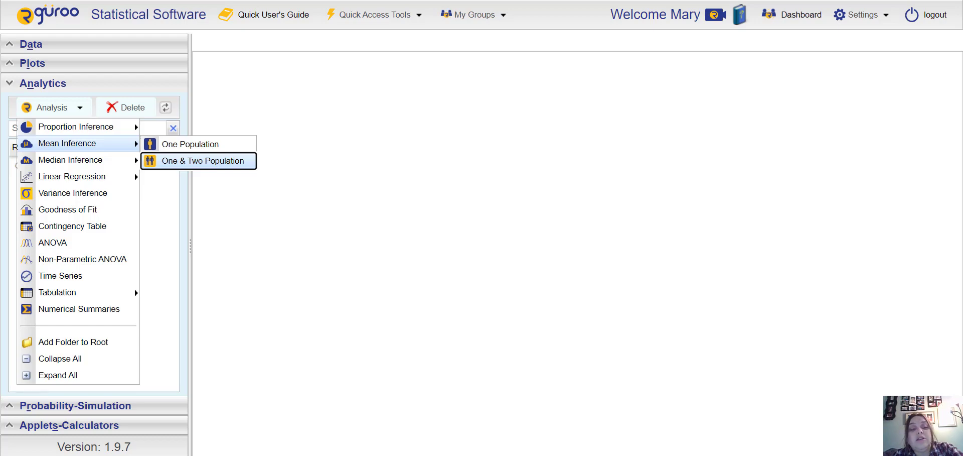
key(Return)
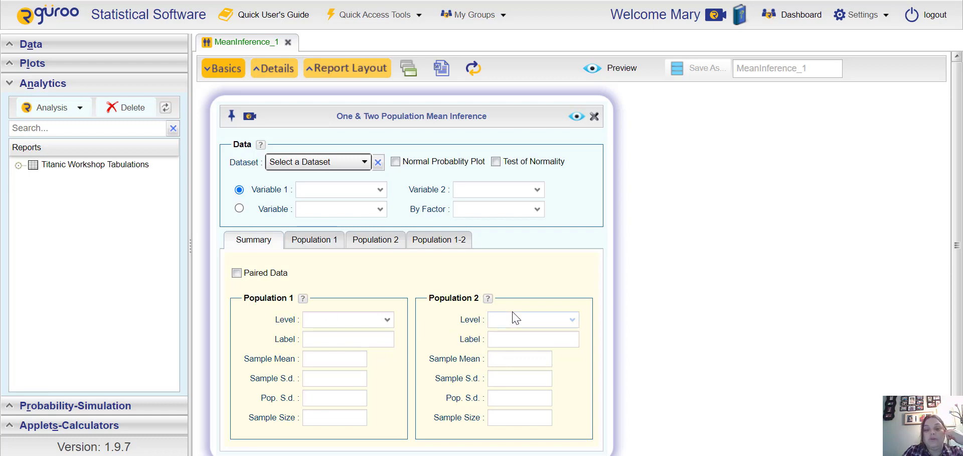
Label Population 1 'Low Carb Weight Loss' and Population 2 'Low Fat Weight Loss'.
click(347, 341)
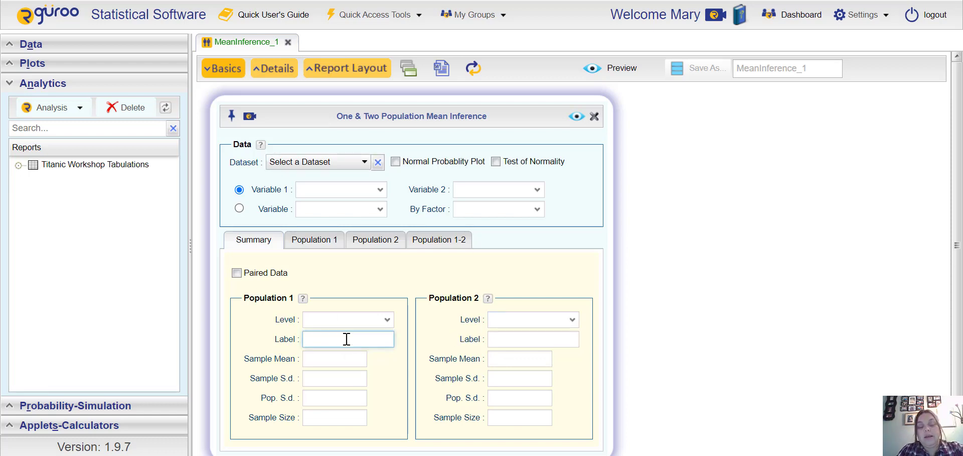
key(alt+Tab)
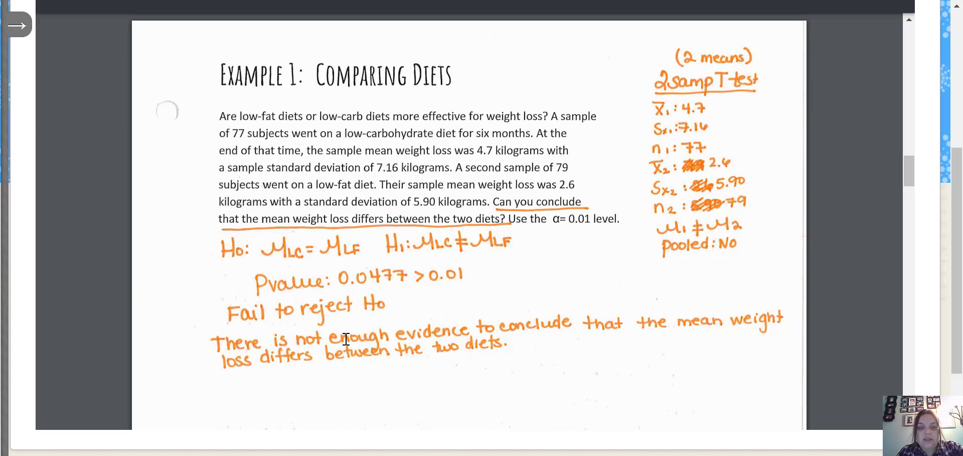
key(alt+Tab)
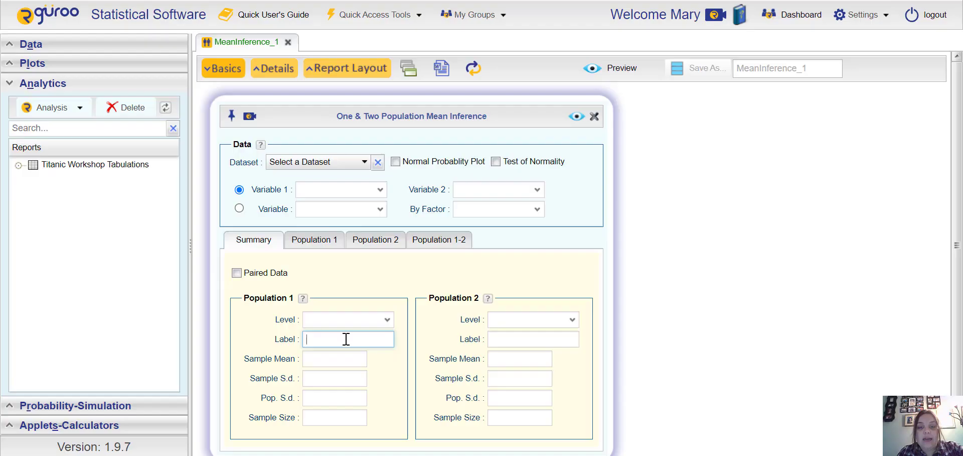
text(Low)
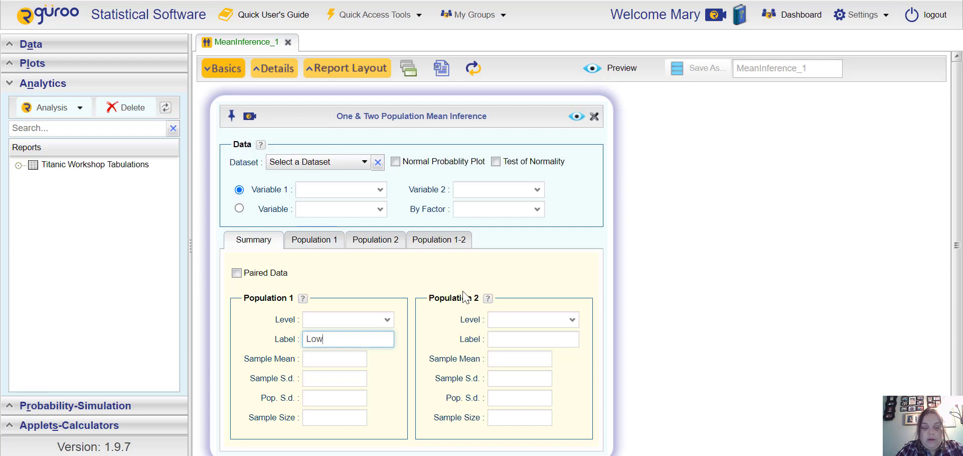
text( Car)
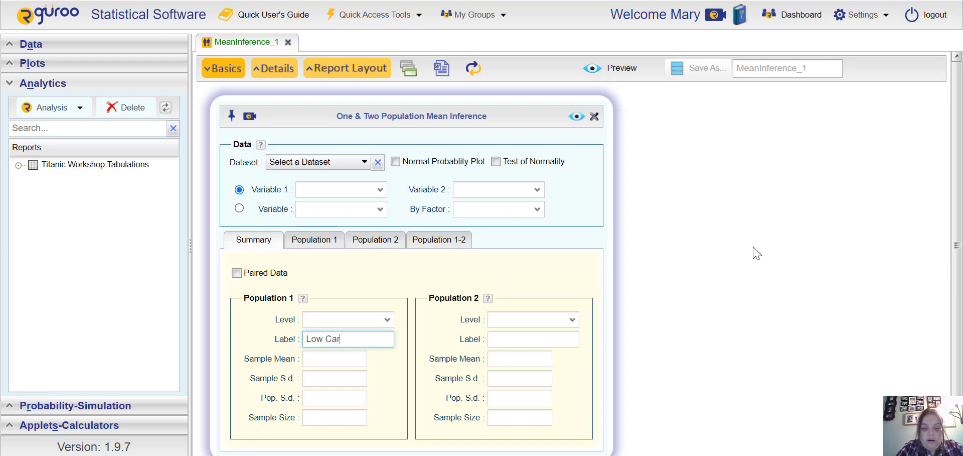
text(b Weight Loss)
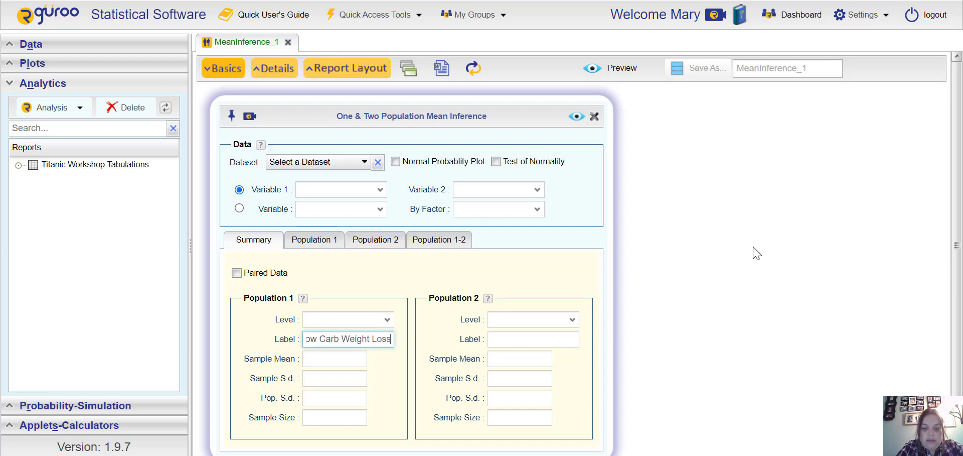
key(Tab)
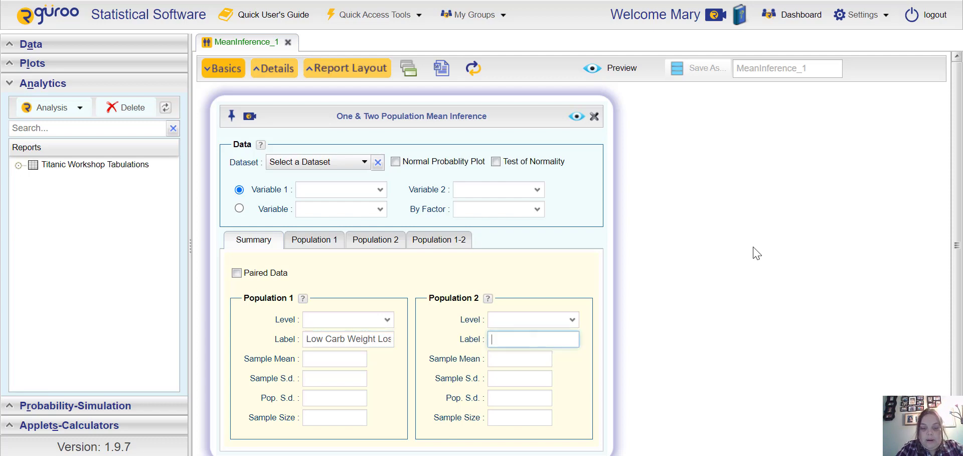
text(Low F)
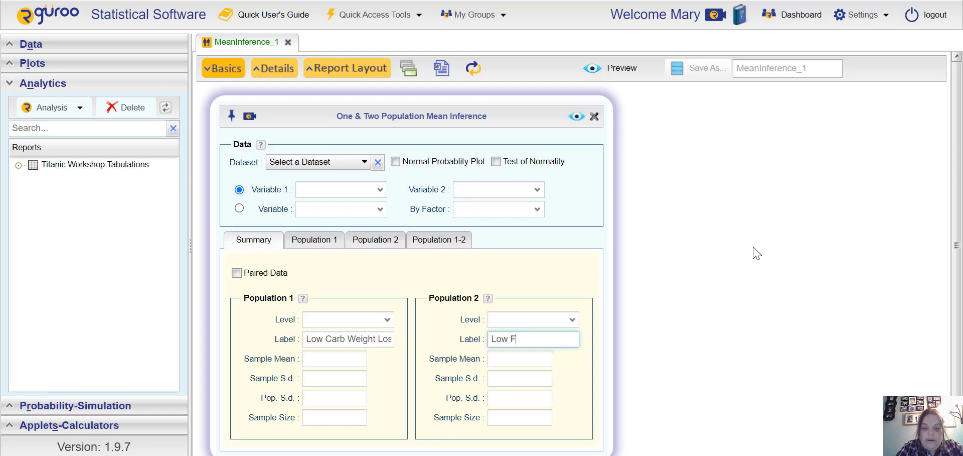
text(at Weight Loss)
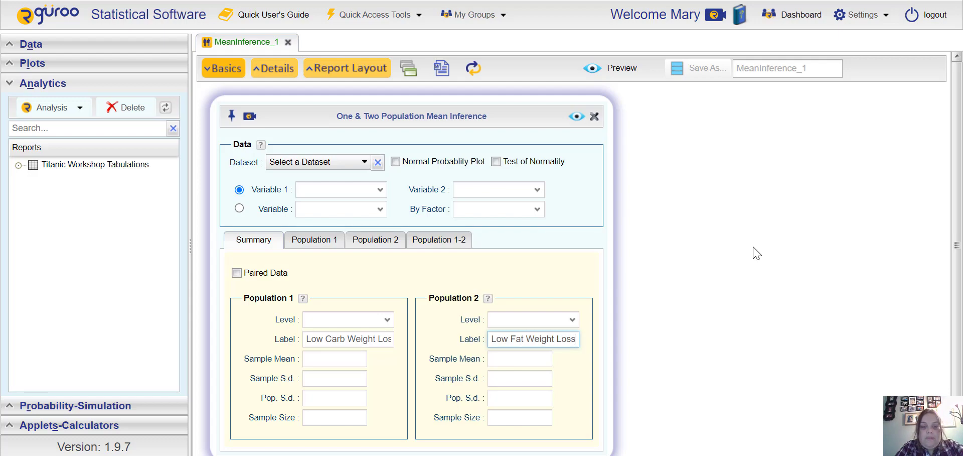
Enter Population 1's sample mean 4.7, standard deviation 7.16 and sample size 77.
key(Tab)
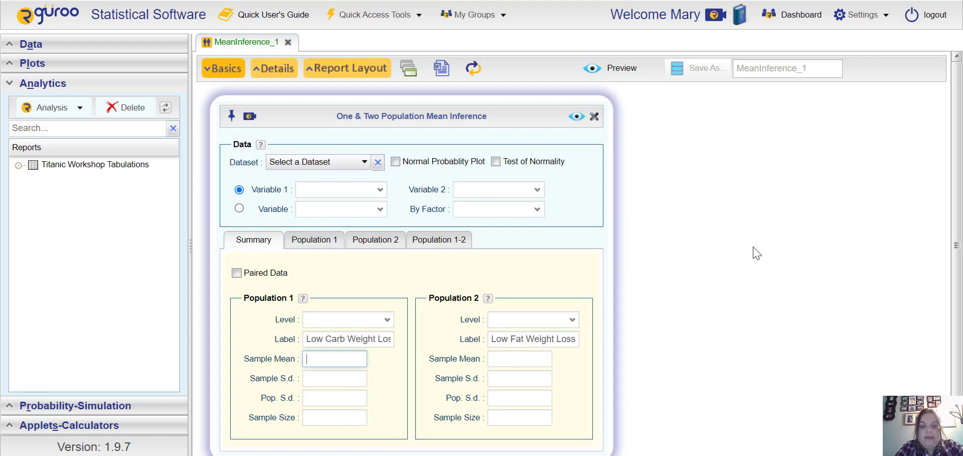
key(alt+Tab)
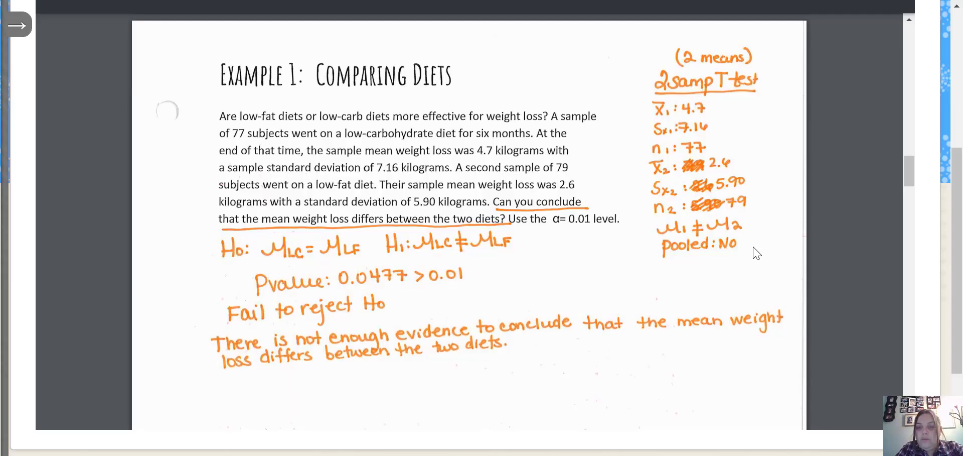
key(alt+Tab)
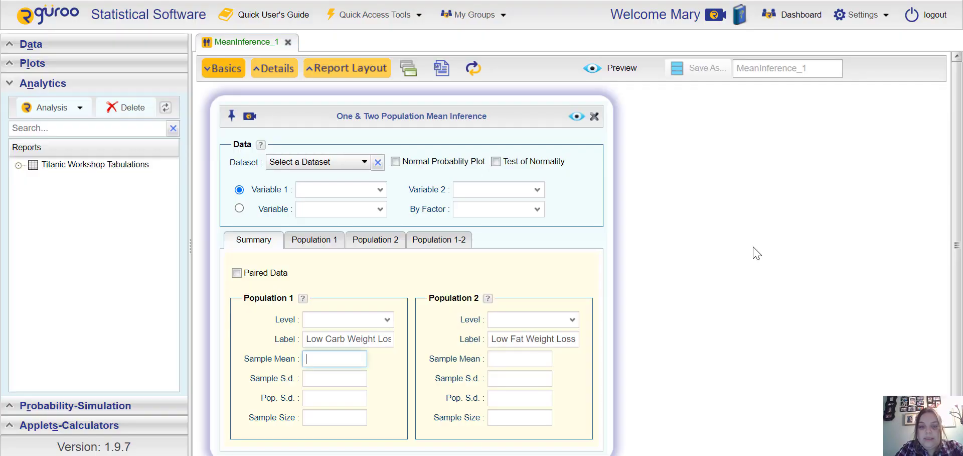
text(4.7)
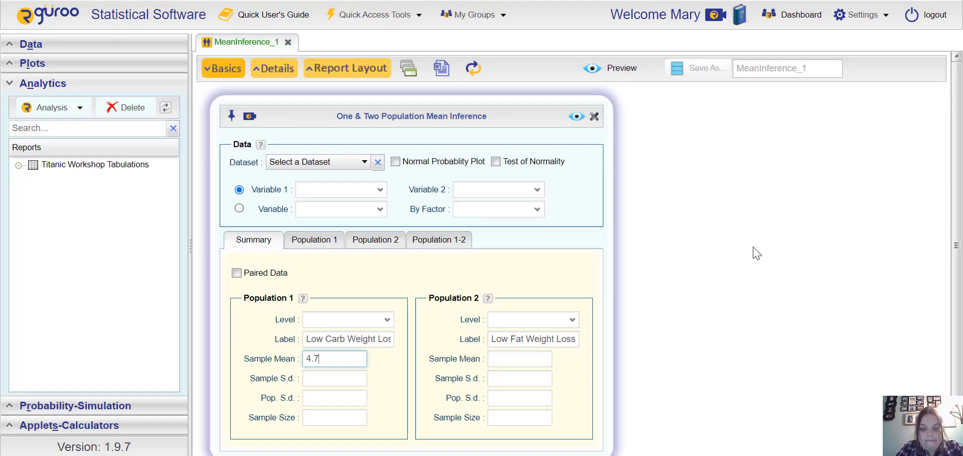
key(Tab)
key(alt+Tab)
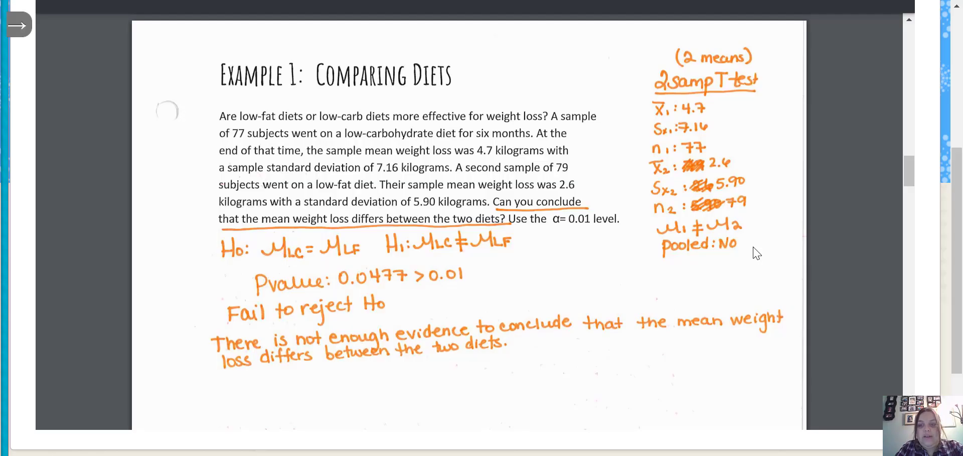
key(alt+Tab)
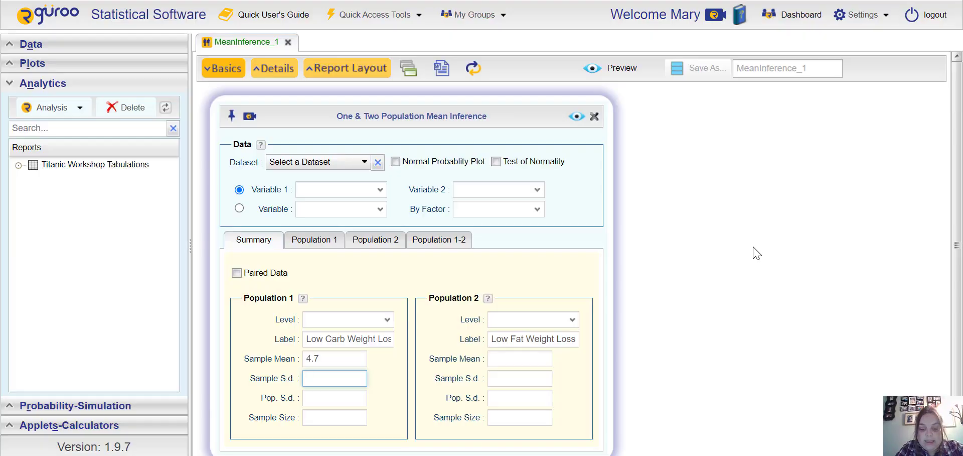
text(7.16)
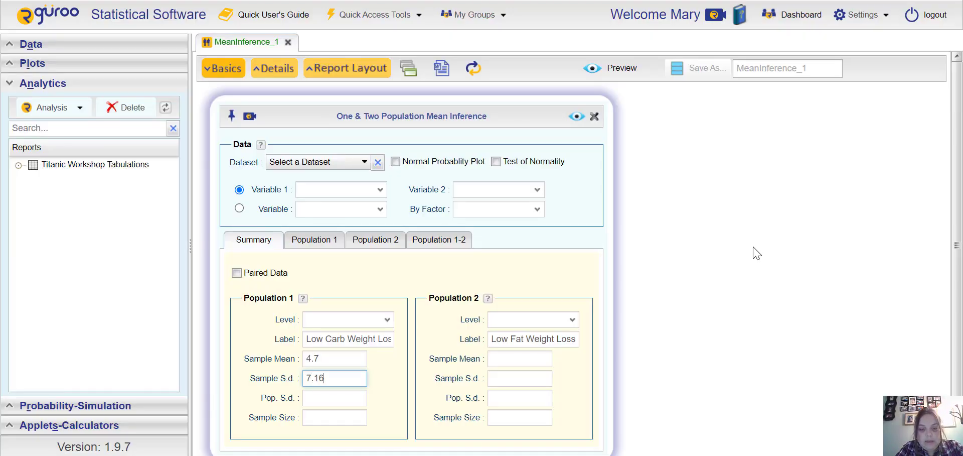
key(Tab)
text(77)
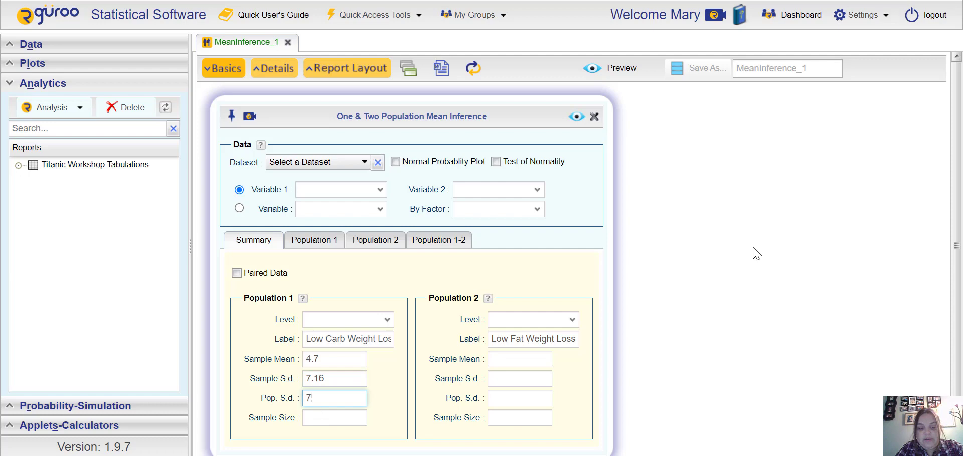
key(BackSpace)
key(BackSpace)
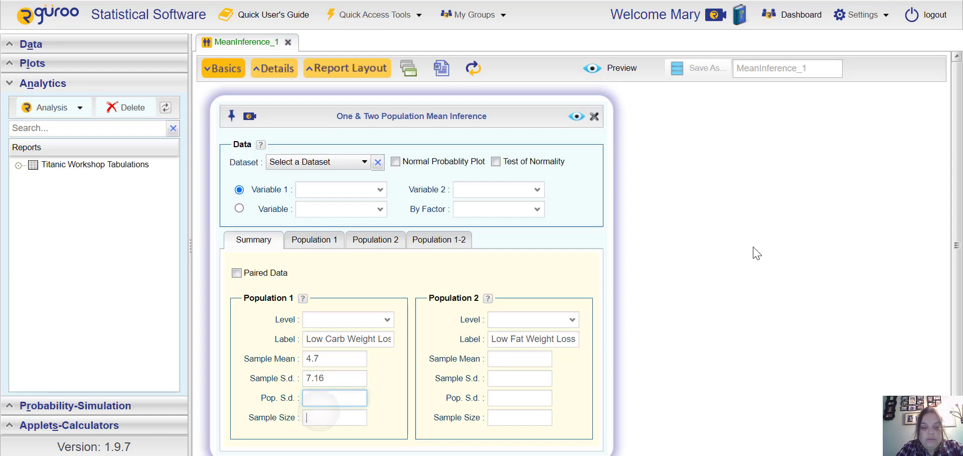
key(Tab)
text(77)
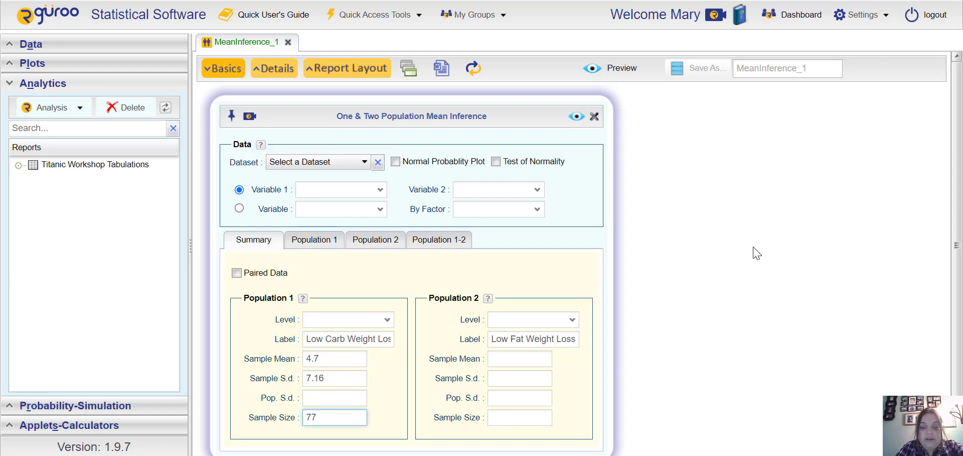
Enter Population 2's sample mean 2.6 and standard deviation 5.9 from the notes.
key(Tab)
key(alt+Tab)
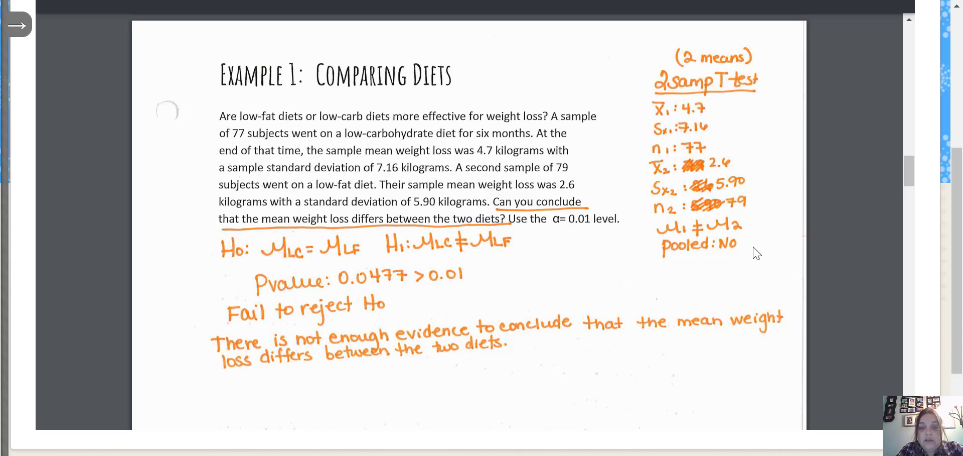
key(alt+Tab)
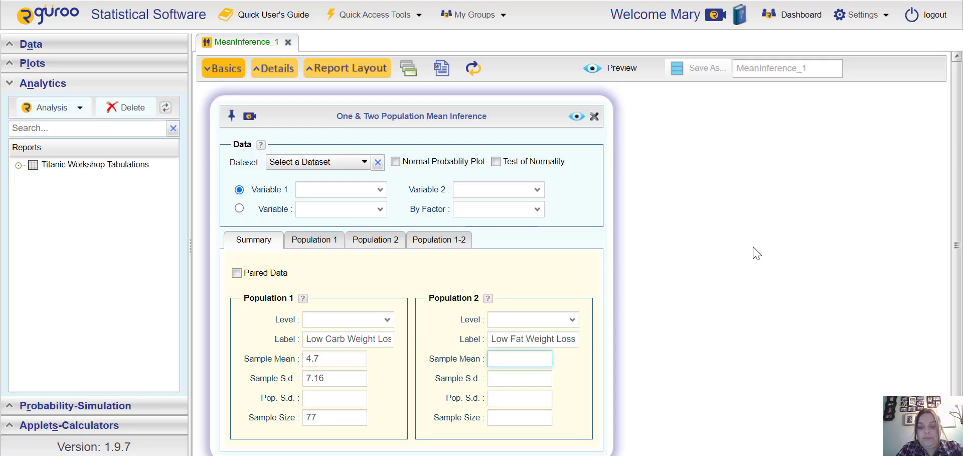
text(2.6)
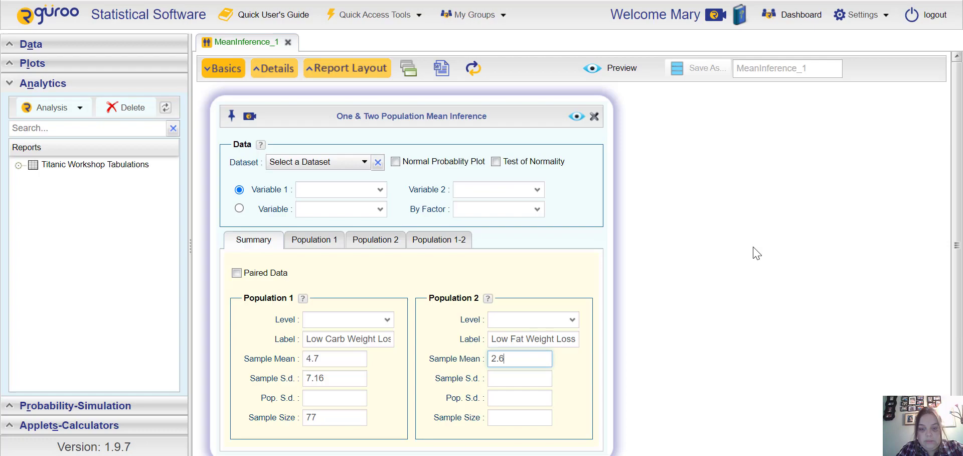
key(alt+Tab)
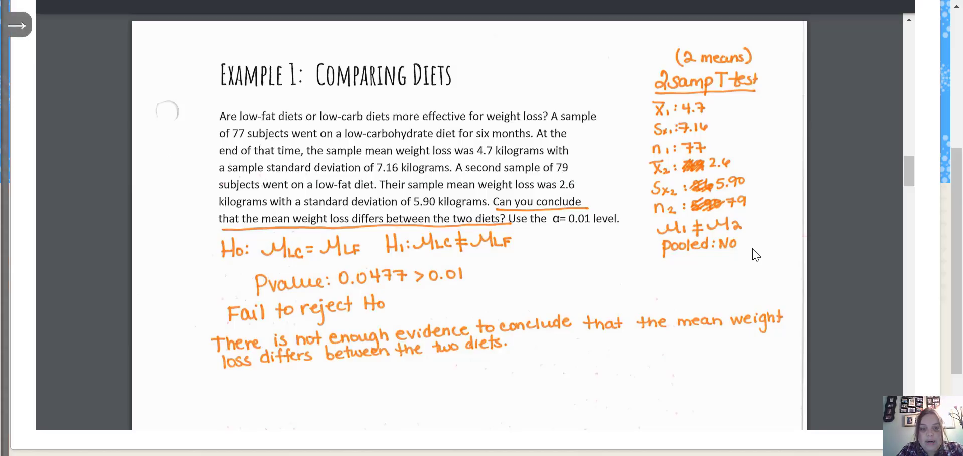
key(alt+Tab)
text(5.9)
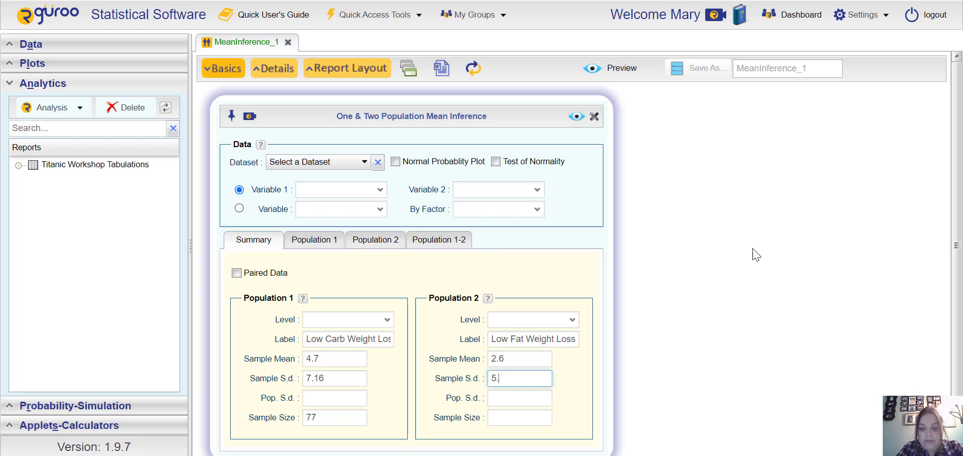
key(Tab)
key(Tab)
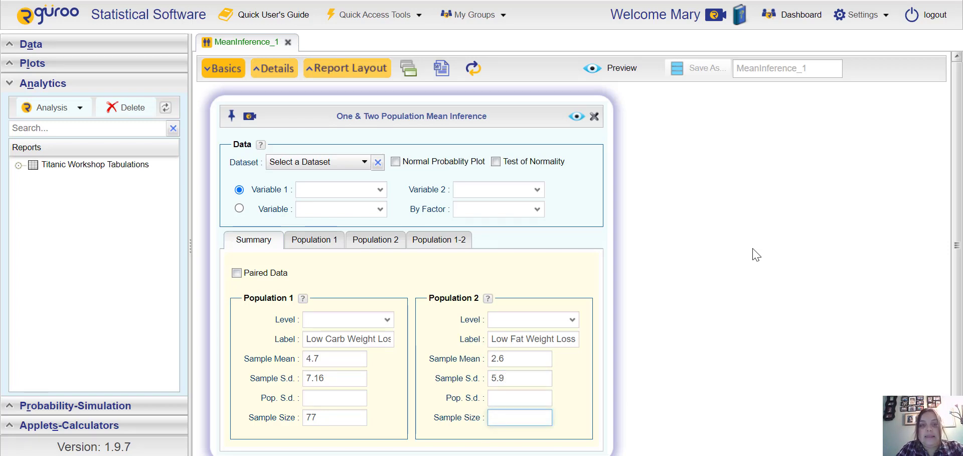
key(alt+Tab)
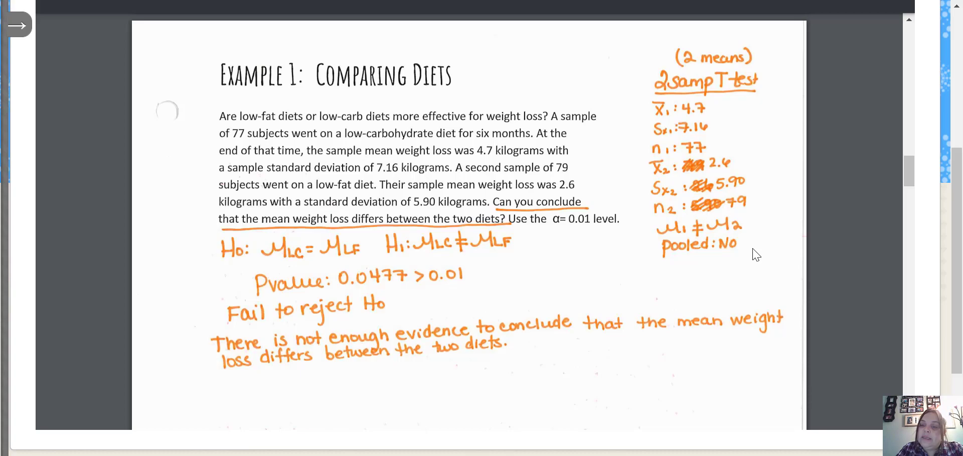
key(alt+Tab)
Enter Population 2's sample size 79 and bring up the μ1 − μ2 hypothesis-test settings.
text(79)
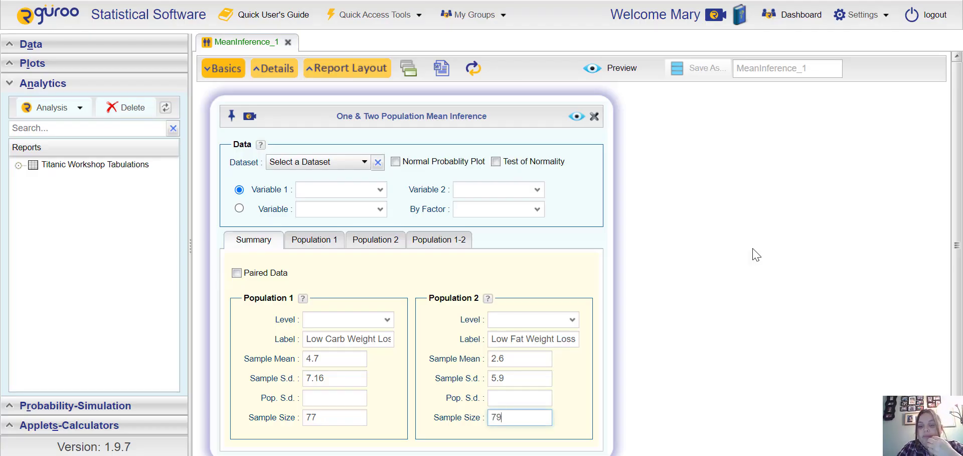
scroll(755, 255, down, 1)
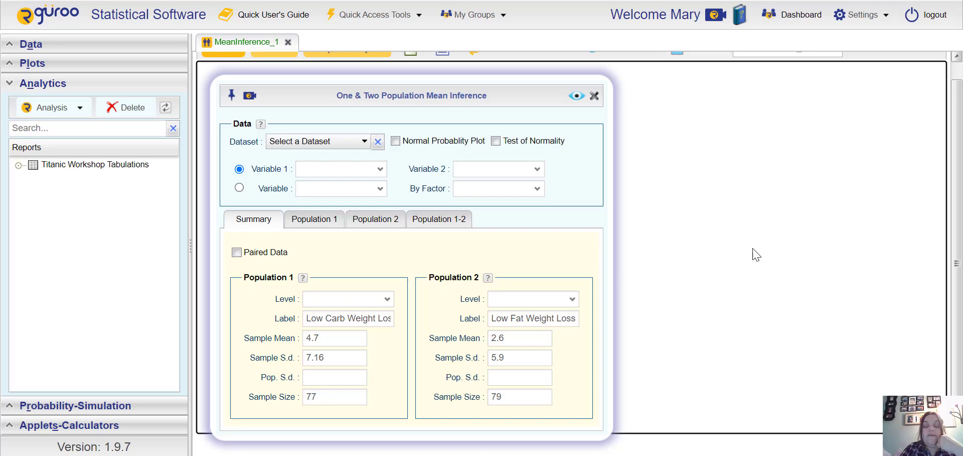
click(332, 224)
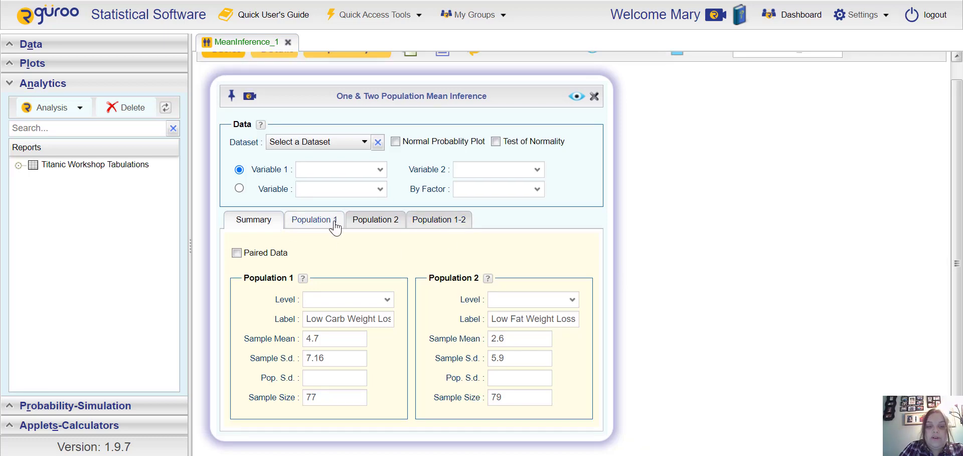
click(378, 227)
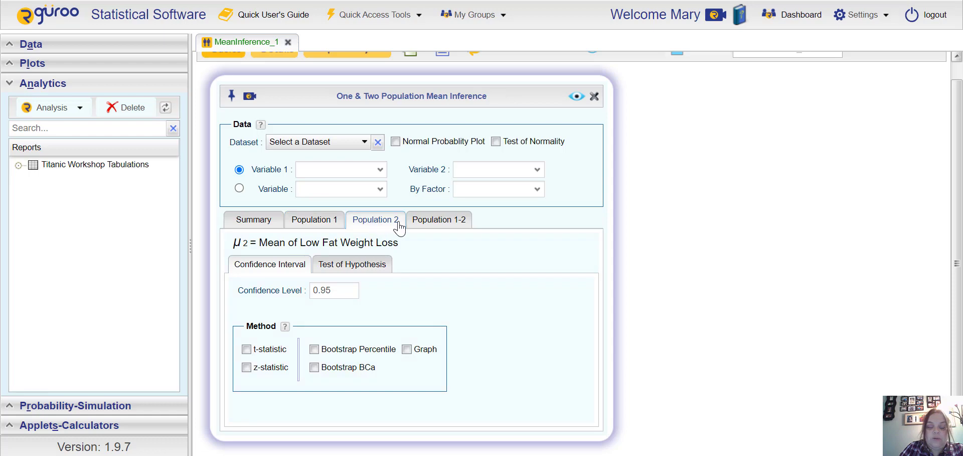
click(434, 226)
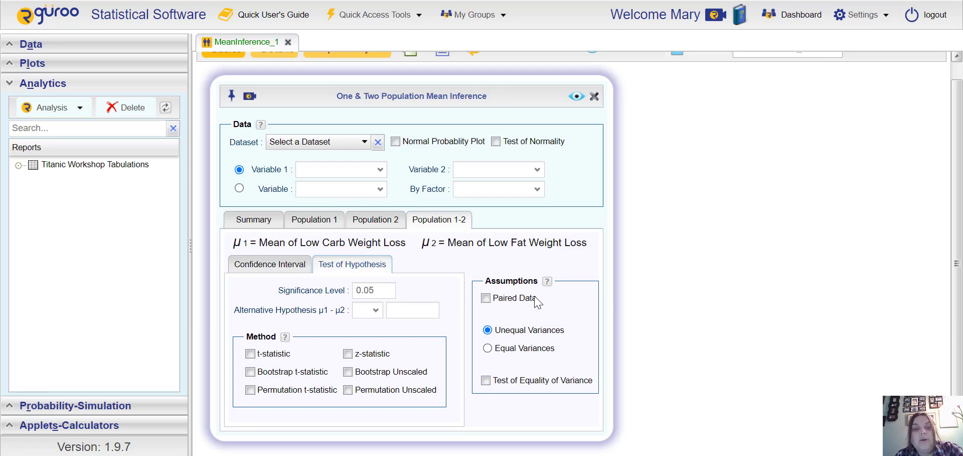
Set the significance level to 0.01 and the alternative hypothesis to μ1 − μ2 ≠ 0.
key(alt+Tab)
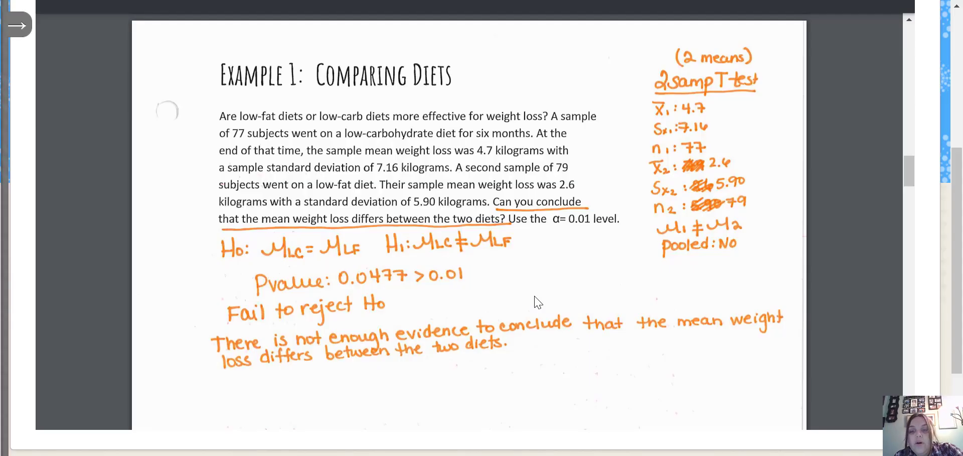
key(alt+Tab)
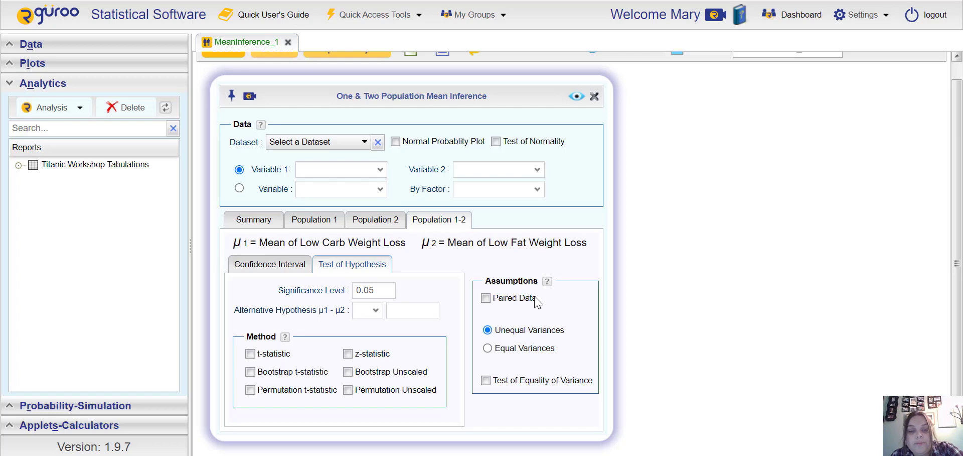
click(374, 291)
key(BackSpace)
text(1)
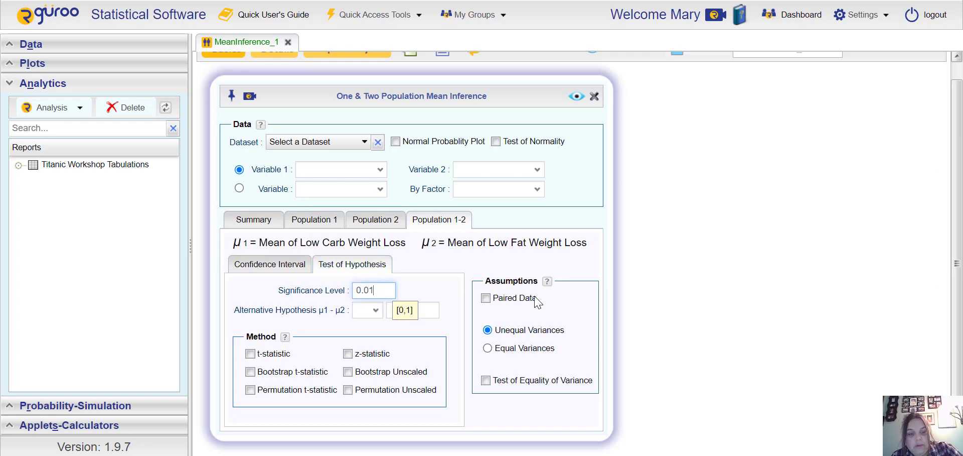
key(Tab)
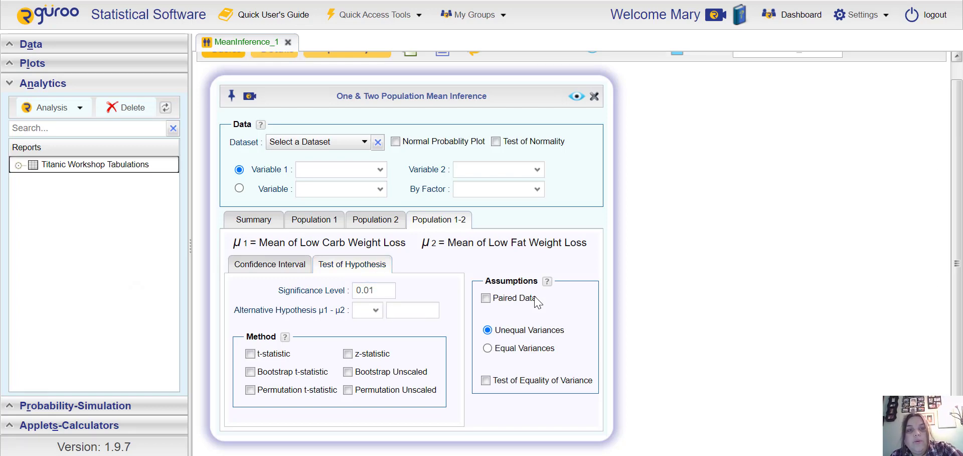
key(alt+Tab)
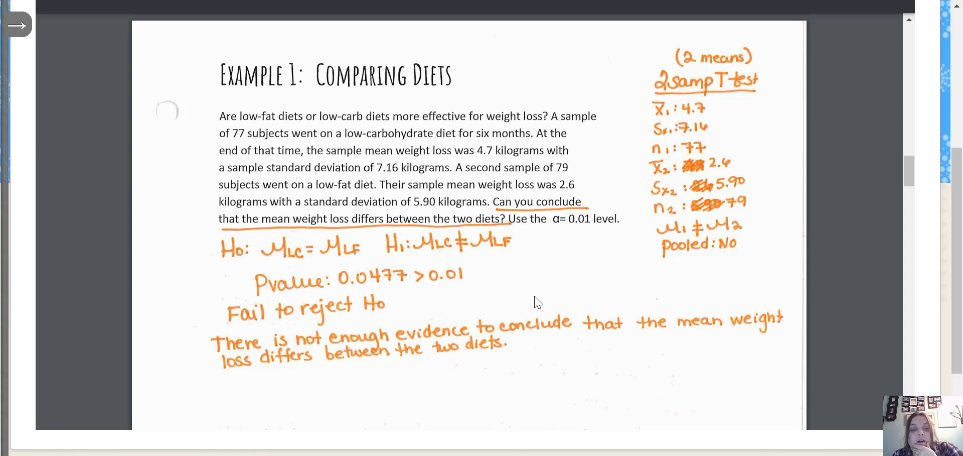
key(alt+Tab)
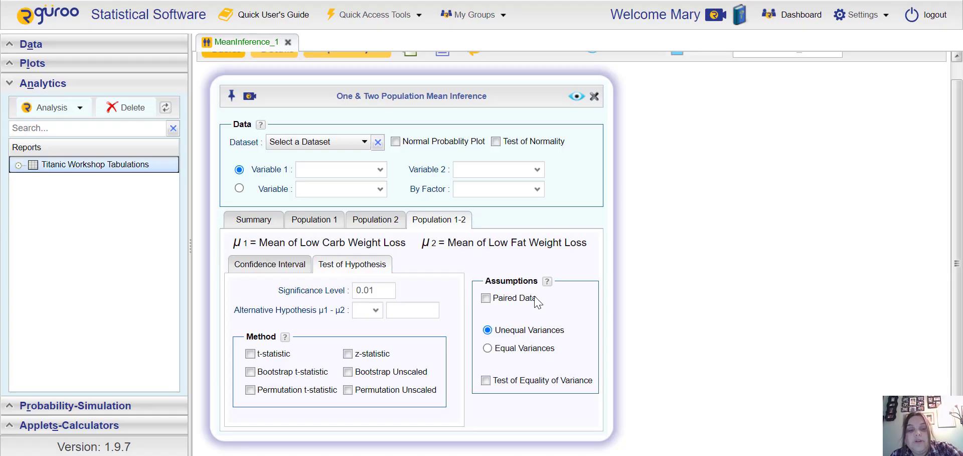
key(alt+Down)
key(Down)
key(Return)
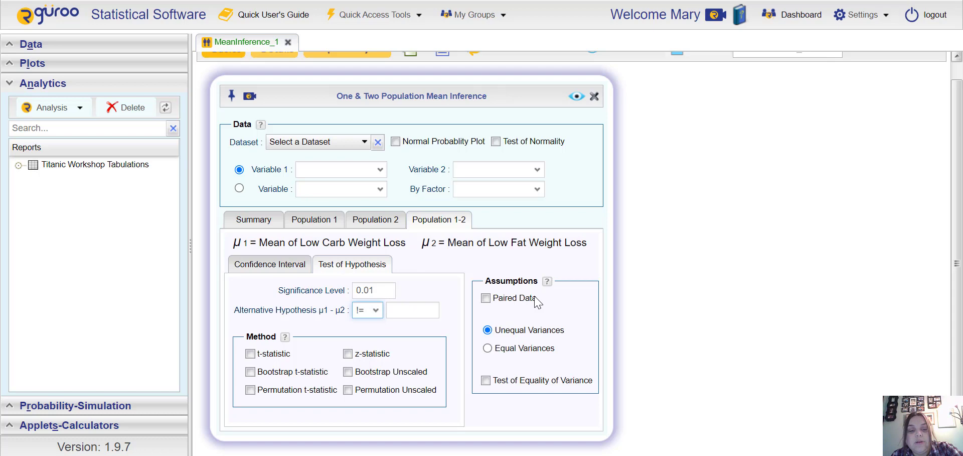
key(Tab)
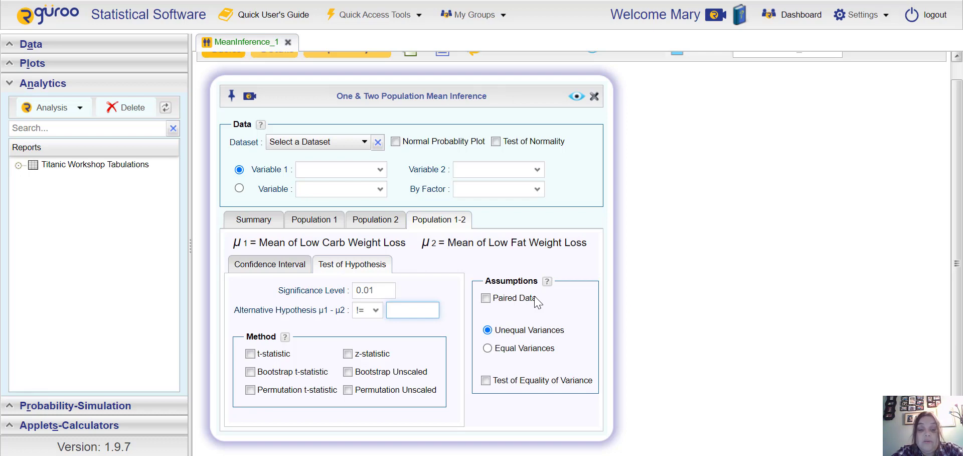
text(0)
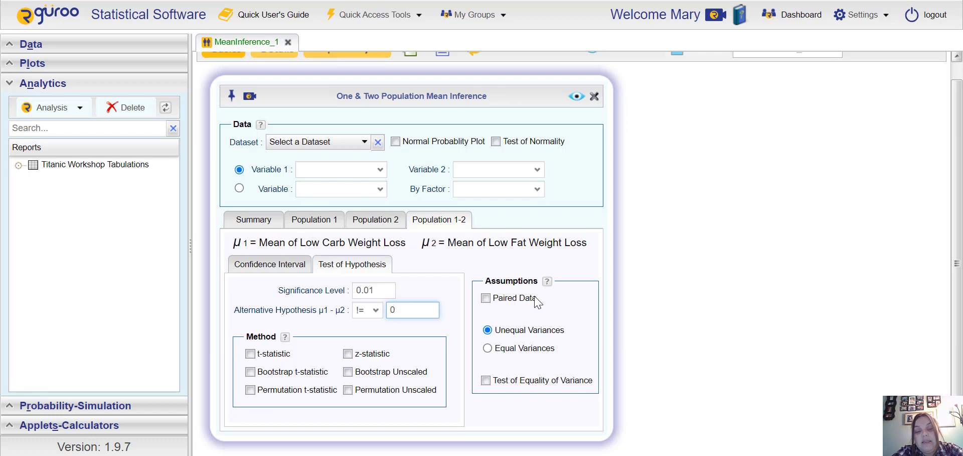
Make t-statistic the only test method, leaving Bootstrap t-statistic unticked.
key(Tab)
key(Tab)
key(space)
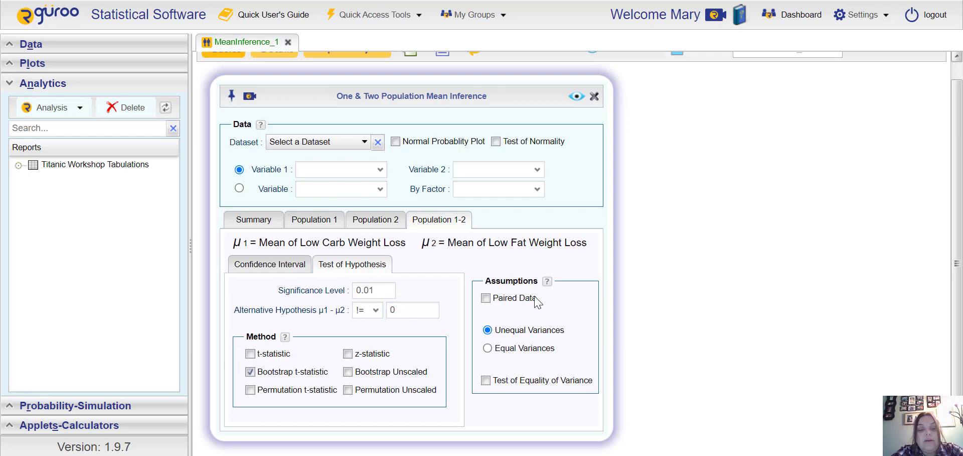
key(space)
key(shift+Tab)
key(shift+Tab)
key(space)
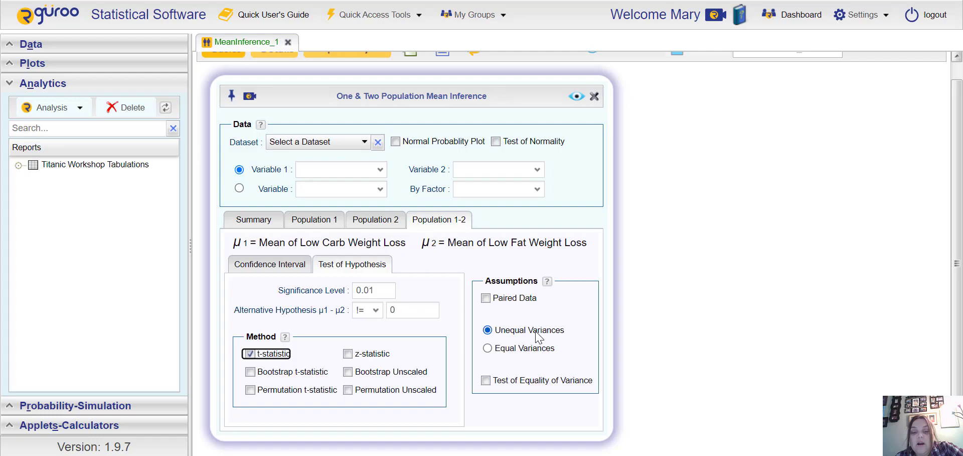
key(alt+Tab)
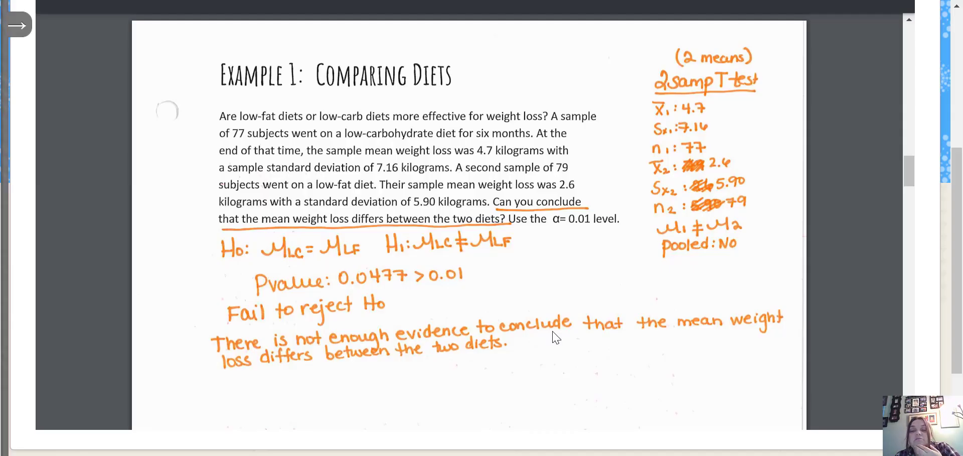
key(alt+Tab)
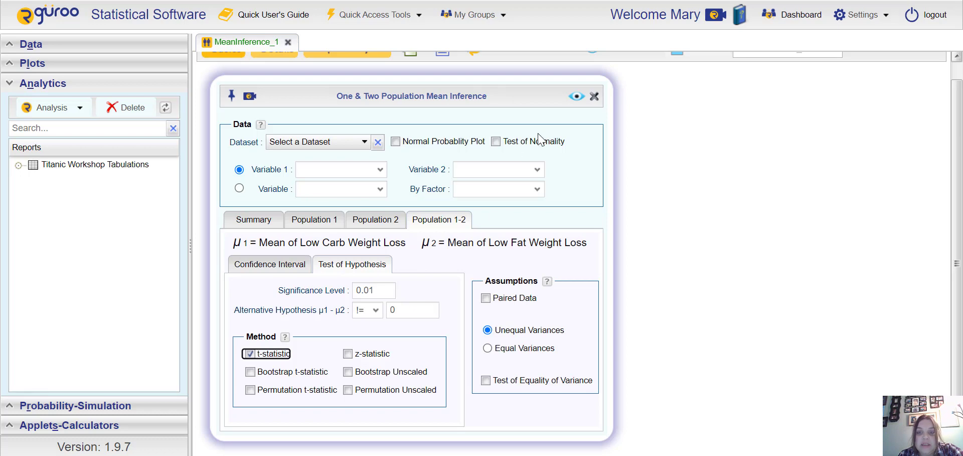
Run the two-sample t-test to generate the diet comparison report.
click(576, 96)
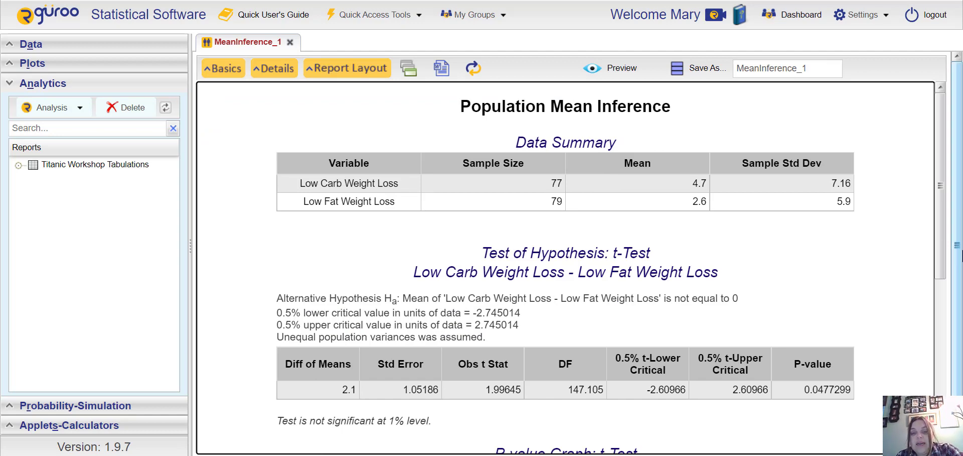
scroll(565, 268, down, 3)
scroll(566, 269, down, 3)
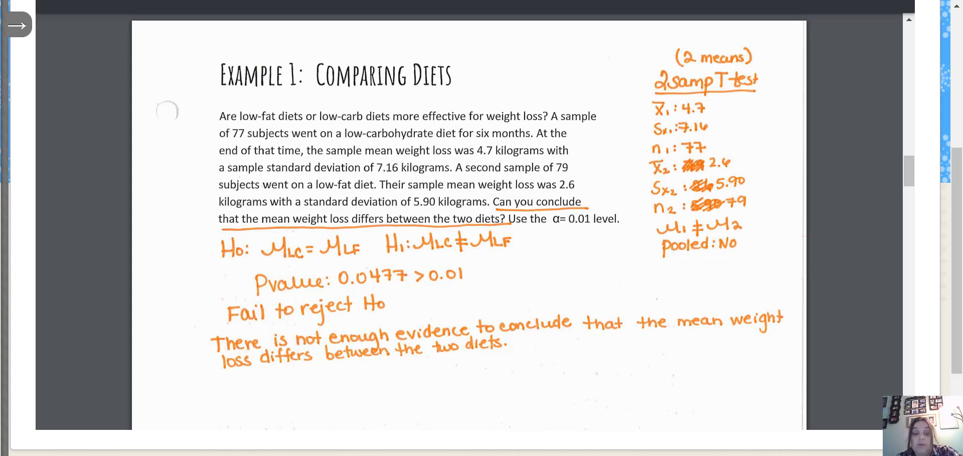
Review the report's p-value graph, then close it without saving and collapse Analytics.
key(alt+Tab)
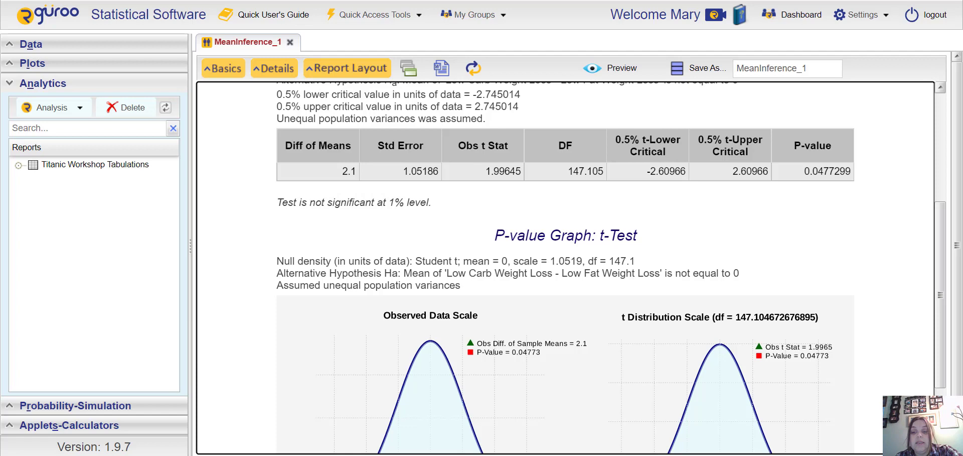
scroll(612, 268, down, 3)
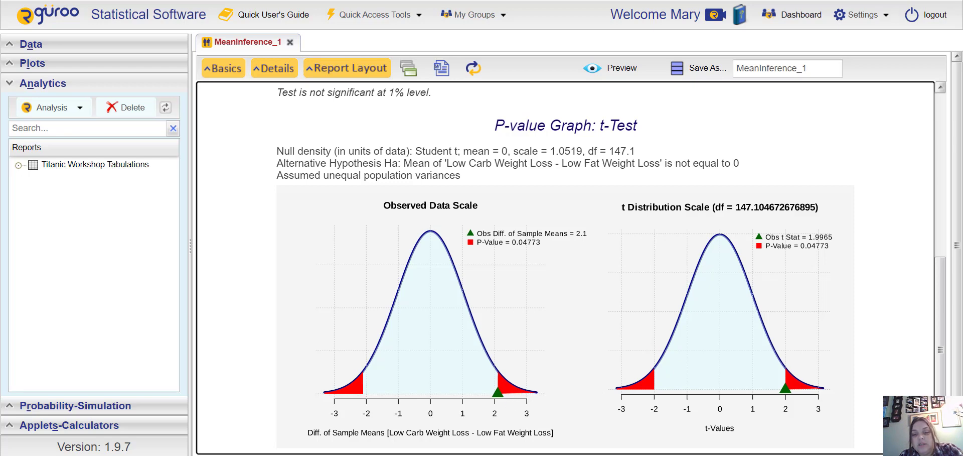
scroll(577, 254, down, 1)
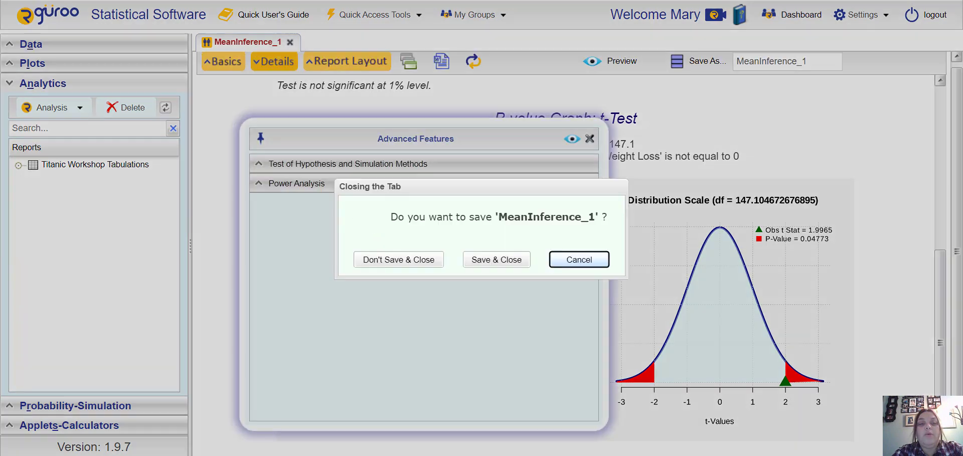
click(399, 260)
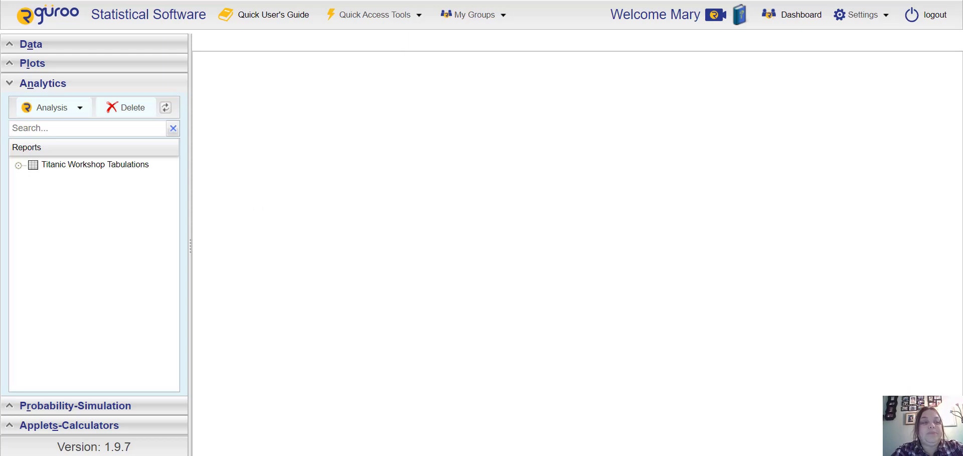
click(43, 82)
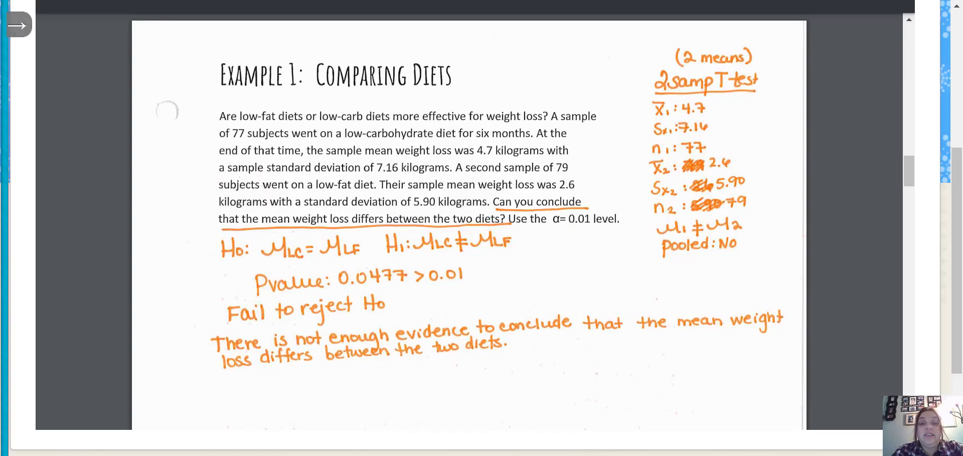
Scroll the notes to Example 2: Birth Order and IQ with its data table and solution.
scroll(469, 220, down, 5)
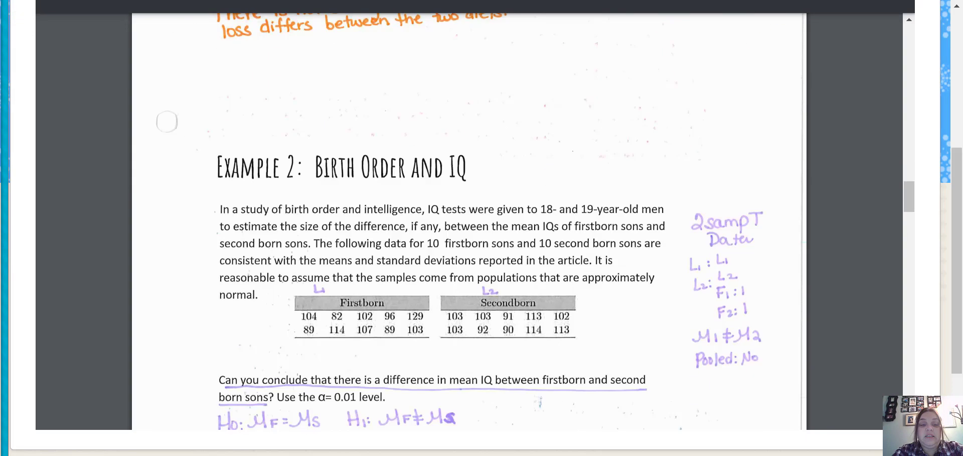
scroll(166, 122, down, 3)
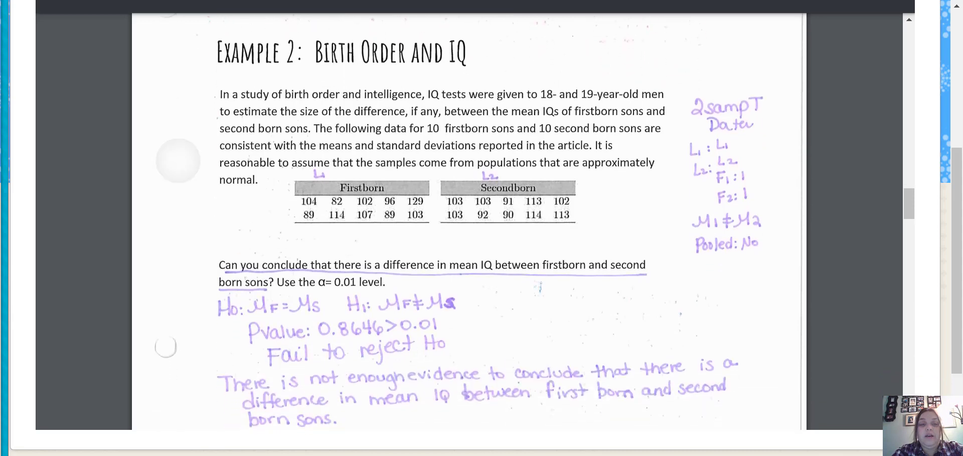
scroll(469, 220, down, 1)
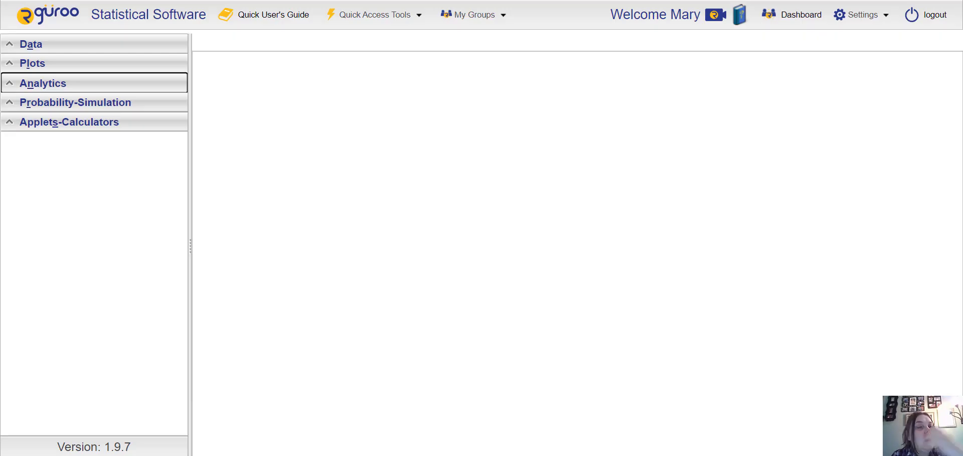
Create a new dataset and add rows until the grid has ten.
click(31, 44)
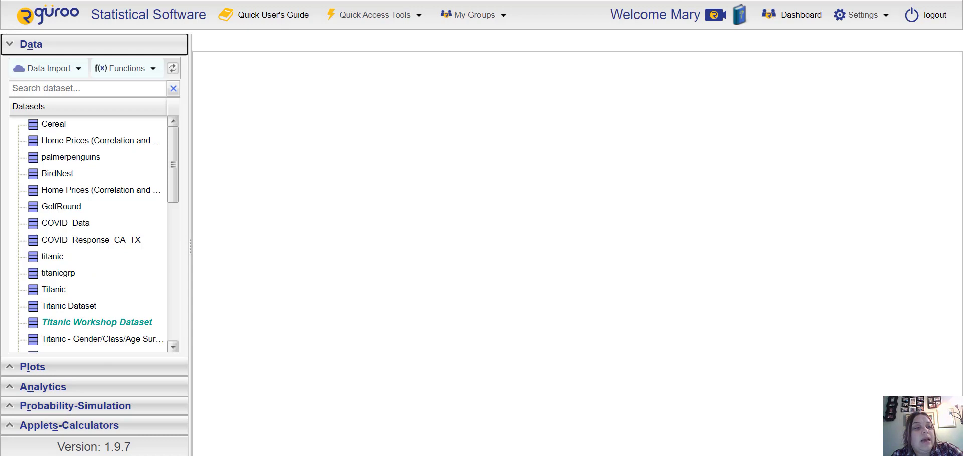
click(48, 68)
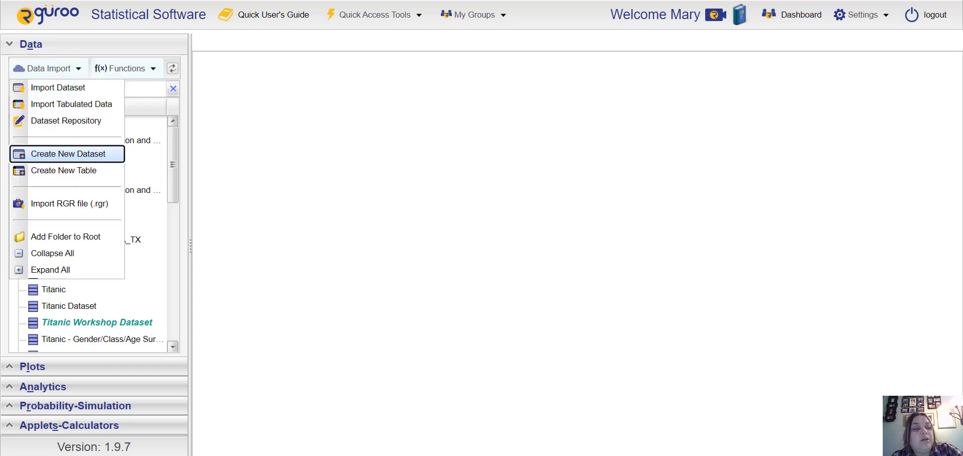
key(Return)
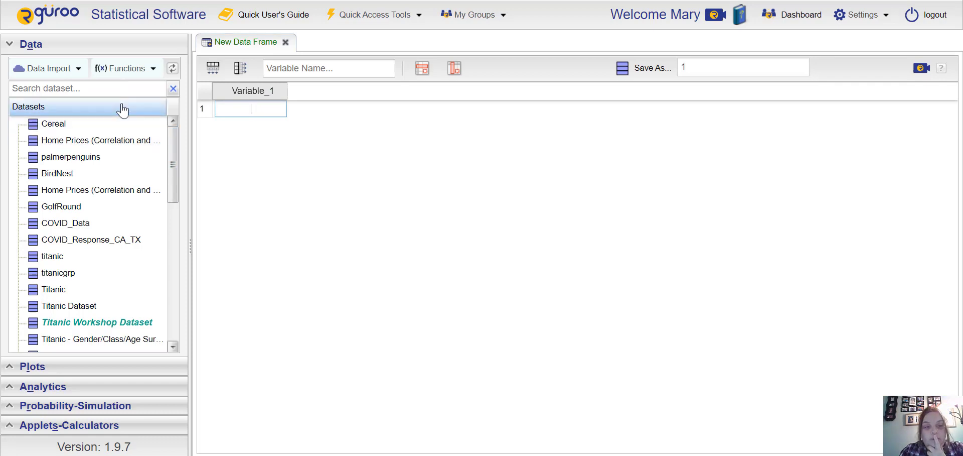
click(213, 70)
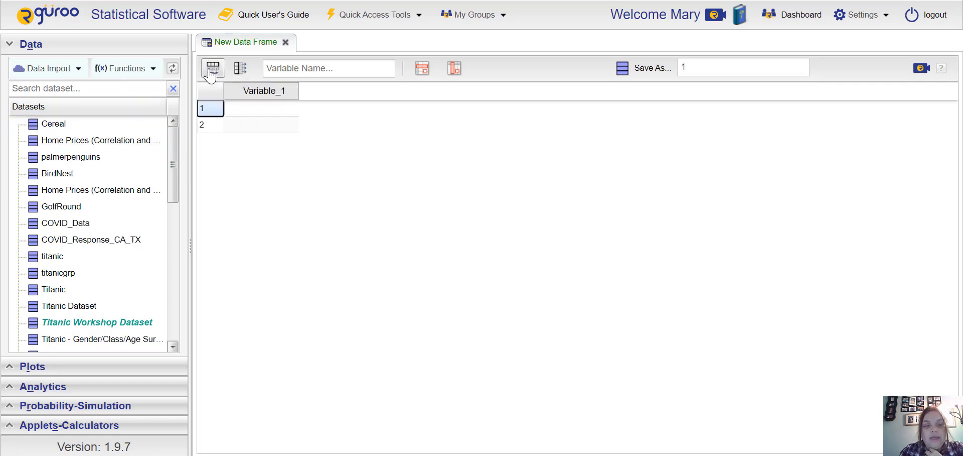
click(212, 73)
click(212, 72)
click(211, 71)
click(211, 71)
click(212, 72)
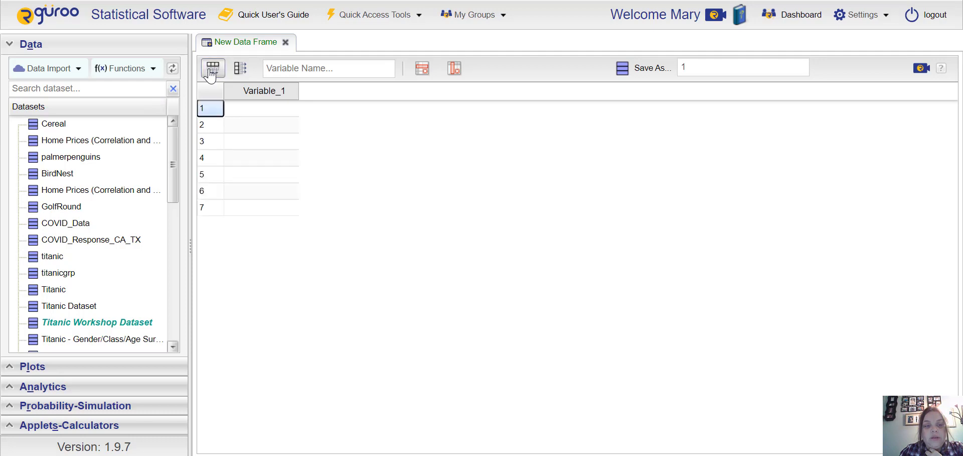
click(212, 71)
click(211, 71)
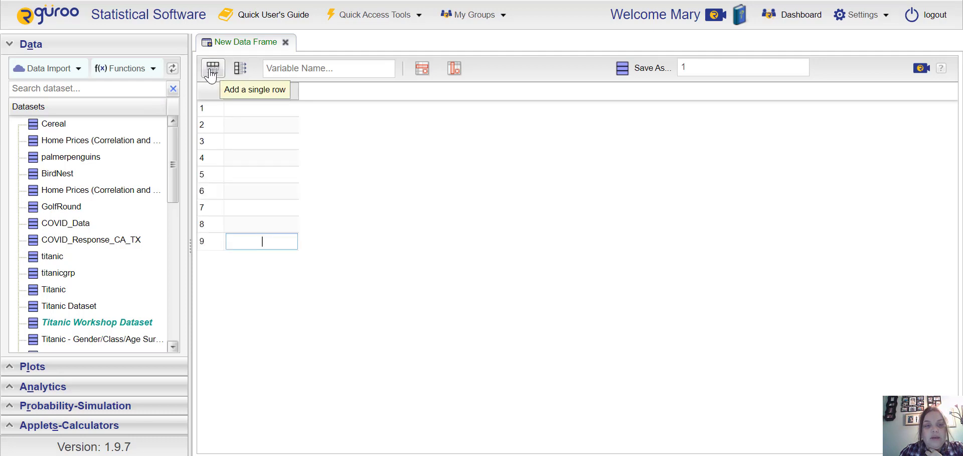
click(213, 72)
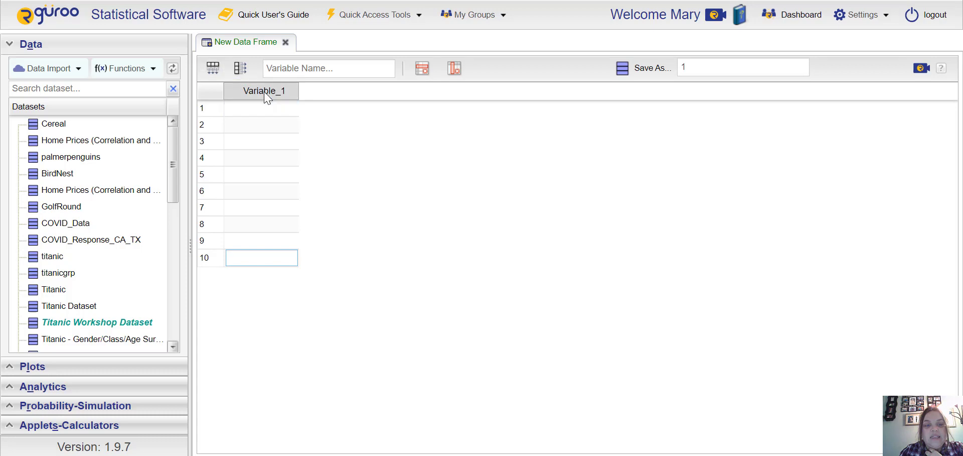
Name the two columns 'First Born IQ' and '2nd Born IQ'.
click(303, 71)
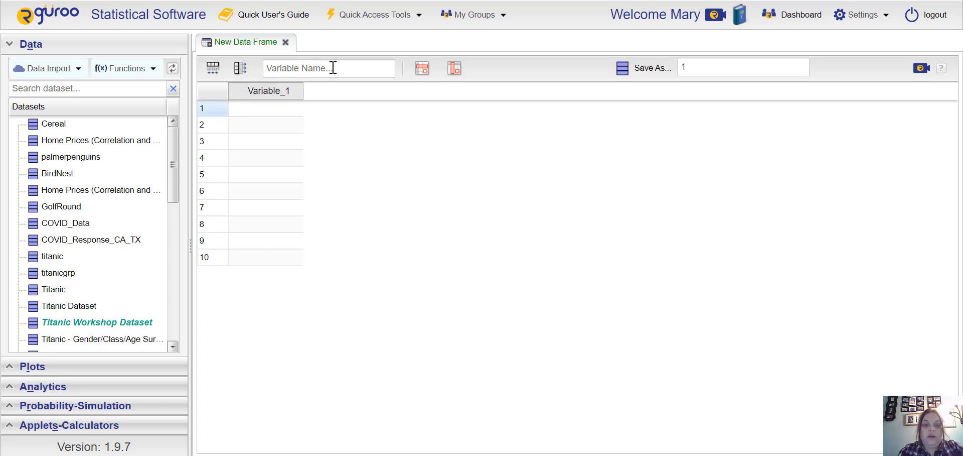
click(284, 70)
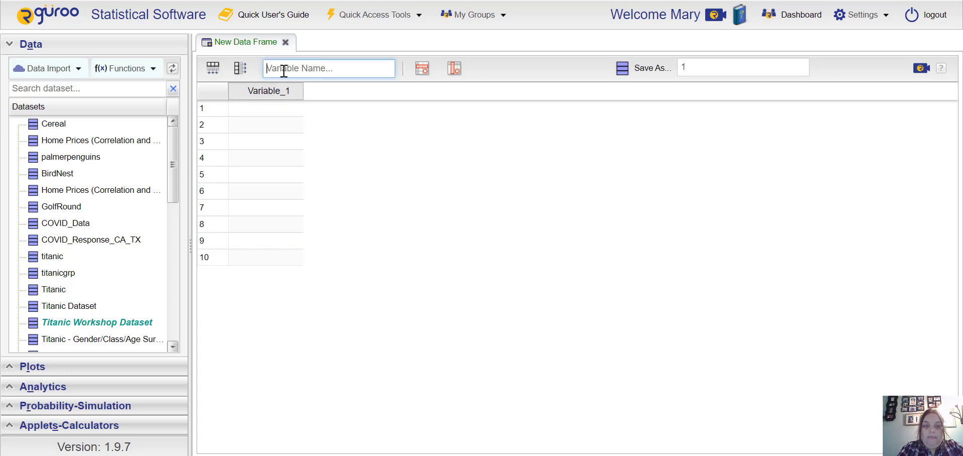
text(First Bor)
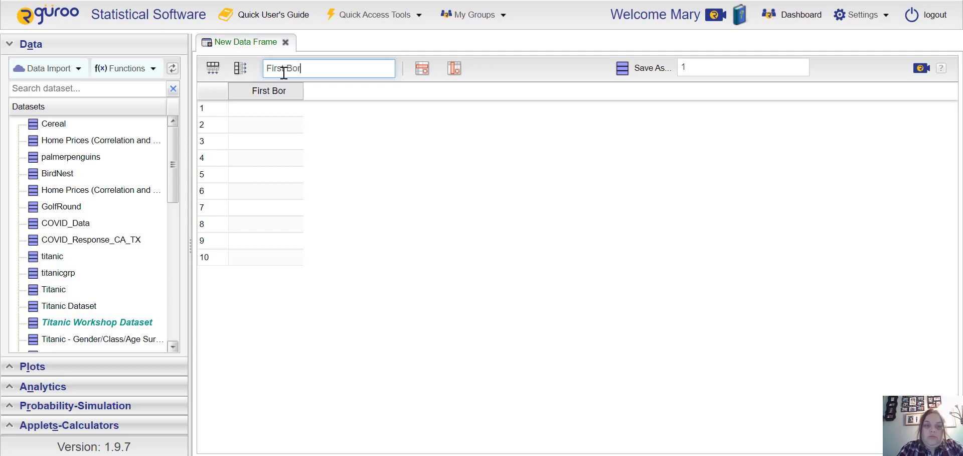
text(n IQ)
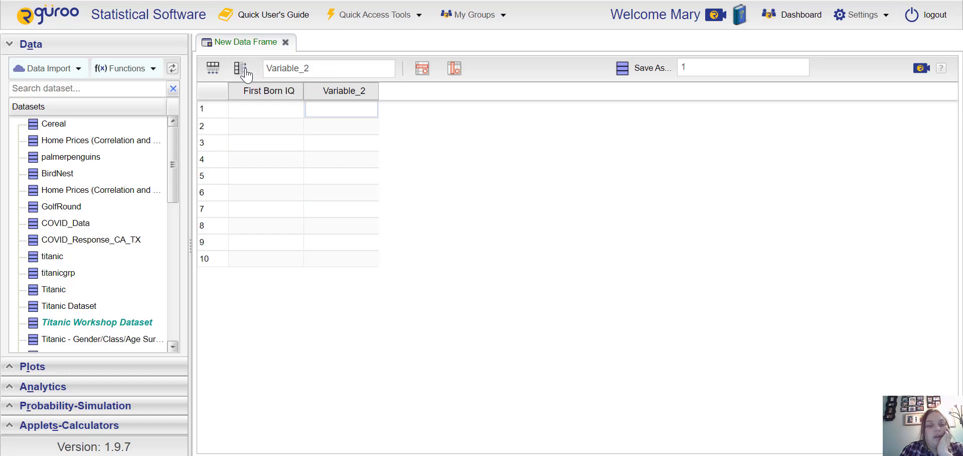
click(338, 72)
key(BackSpace)
key(BackSpace)
key(BackSpace)
key(BackSpace)
key(BackSpace)
key(BackSpace)
key(BackSpace)
key(BackSpace)
key(BackSpace)
key(BackSpace)
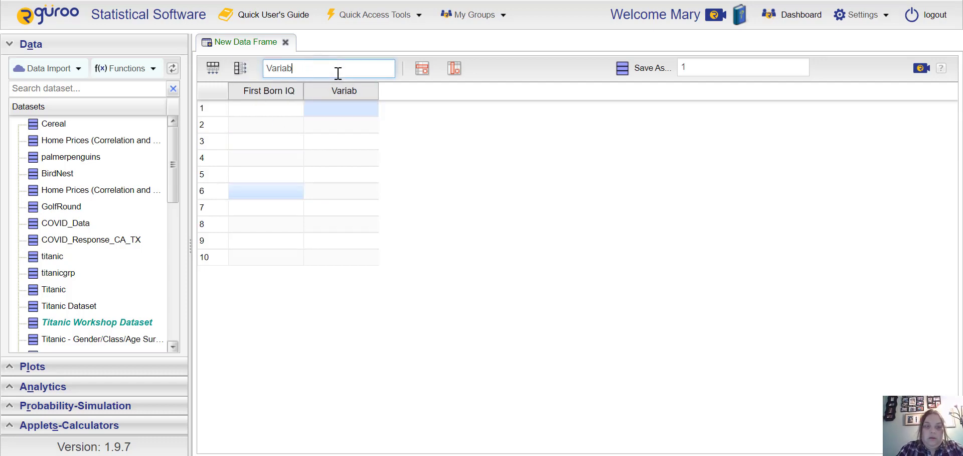
text(2nd )
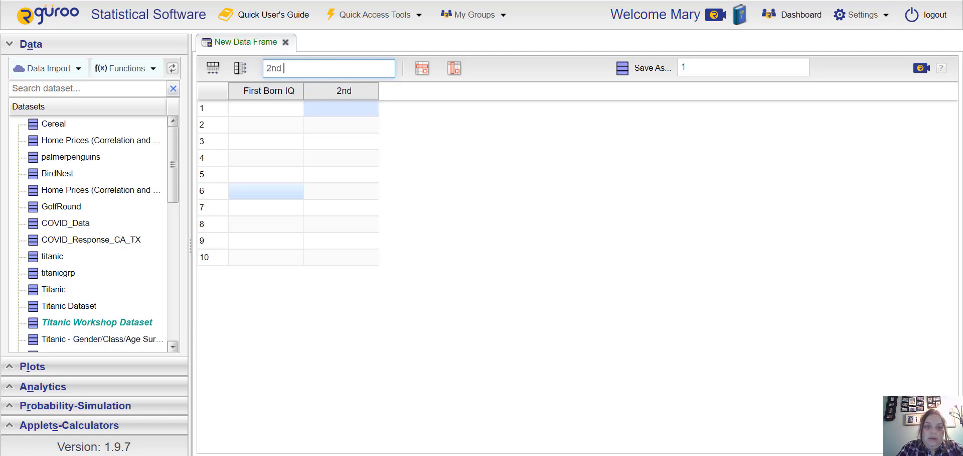
text(Born I)
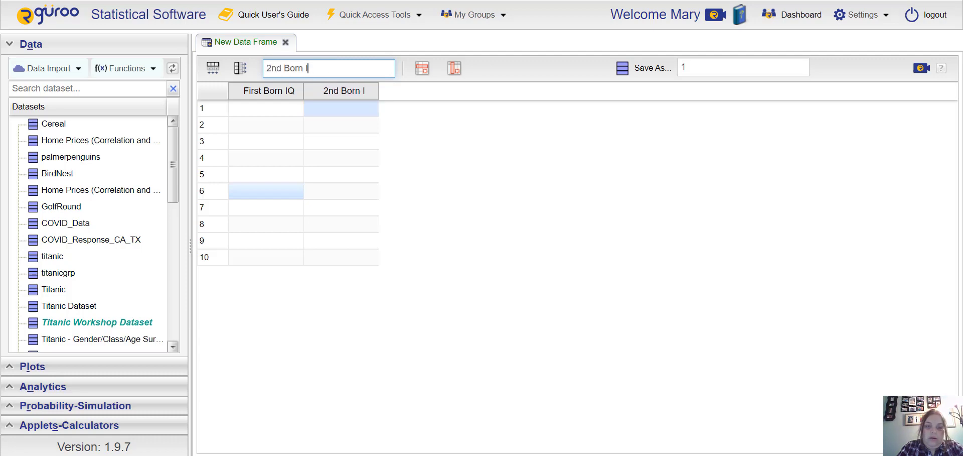
text(Q)
click(291, 107)
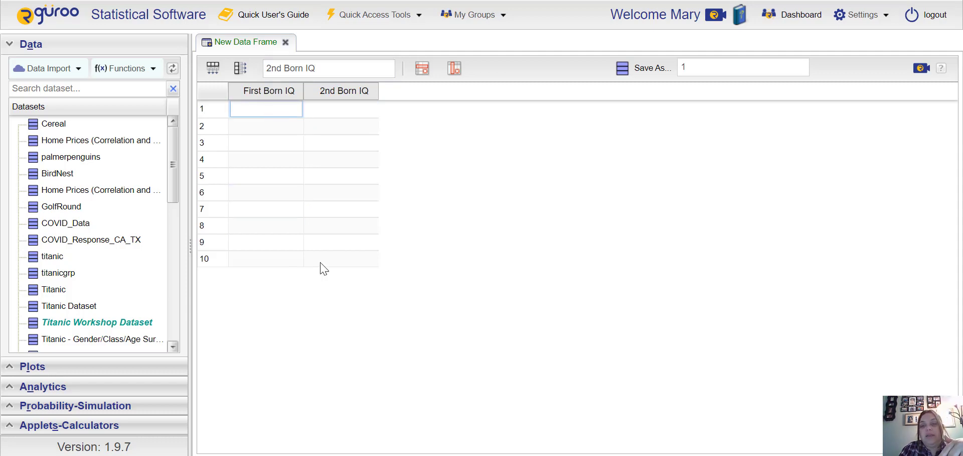
Name the new data frame 'IQ of First and Second Born Sons' and request closing its editor.
click(705, 62)
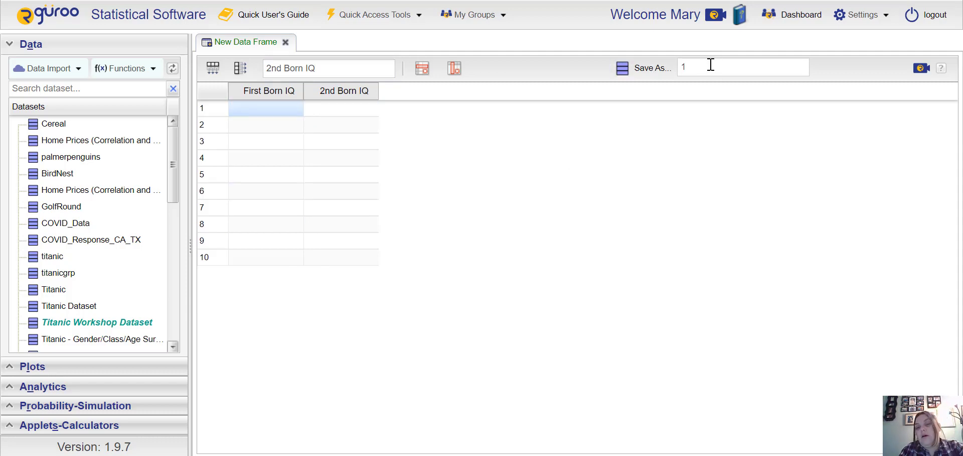
click(691, 67)
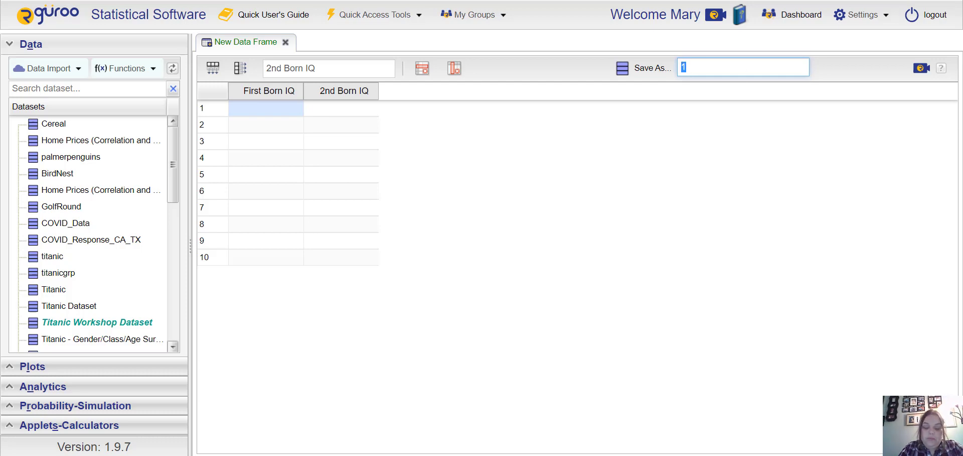
text(IQ of First and )
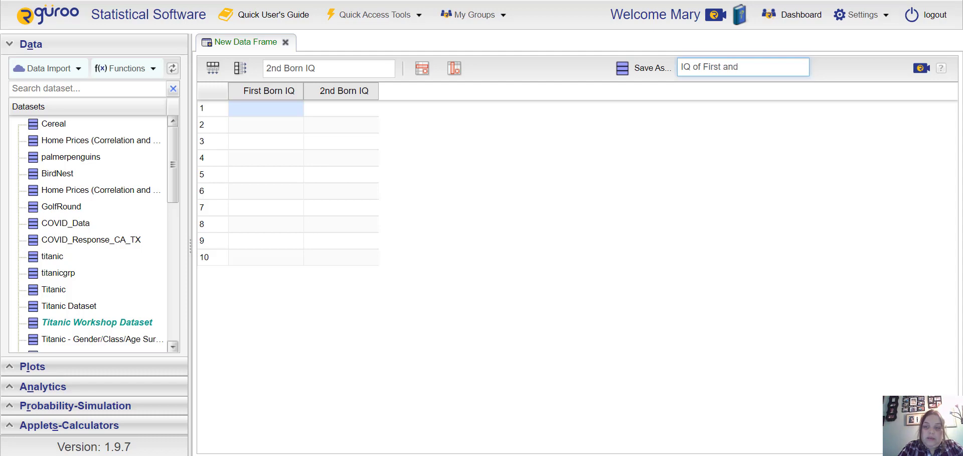
text(Second Born Sond)
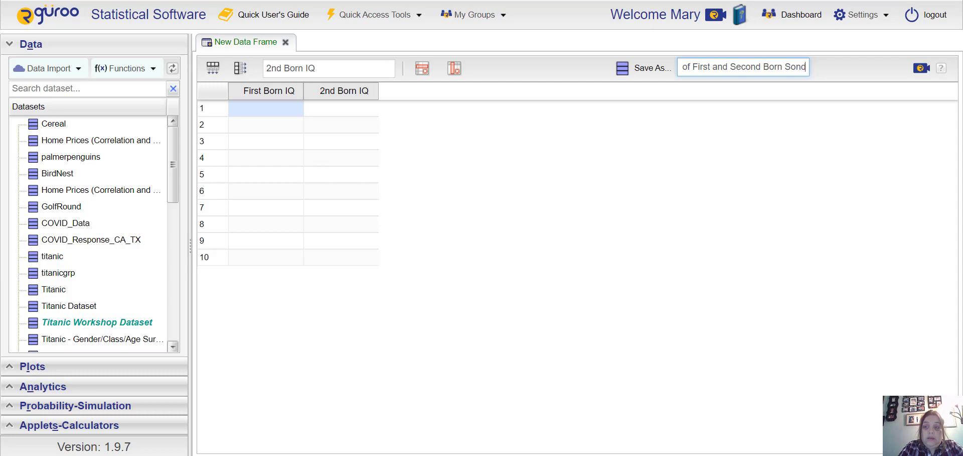
key(BackSpace)
text(s)
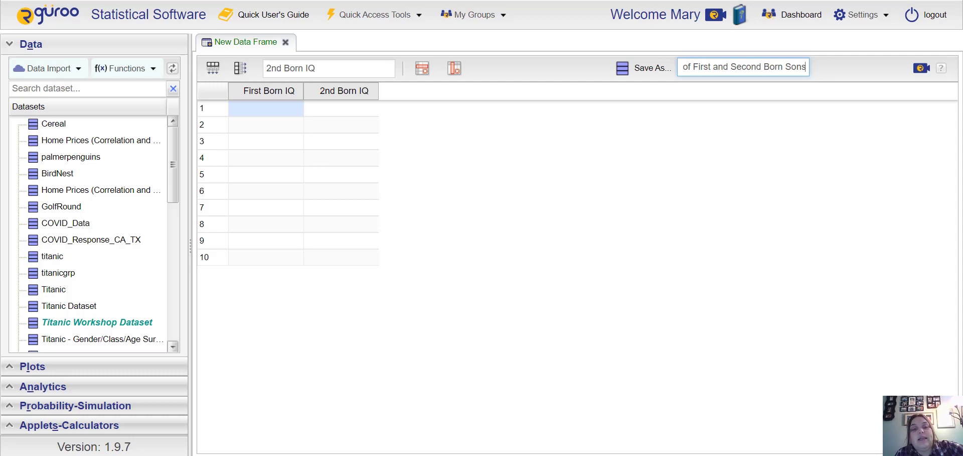
key(Return)
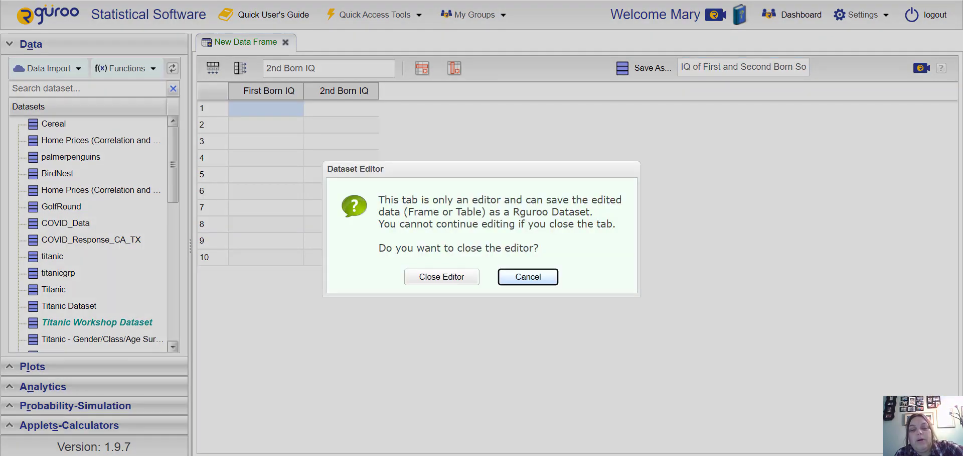
Confirm closing the editor and open the 'IQ of First and Second Born Sons' dataset.
key(shift+Tab)
key(Return)
scroll(90, 234, down, 8)
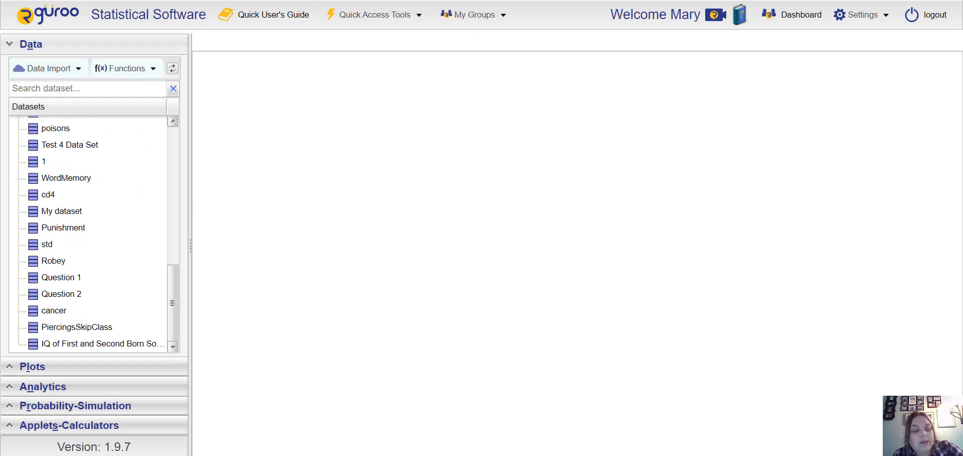
double_click(75, 343)
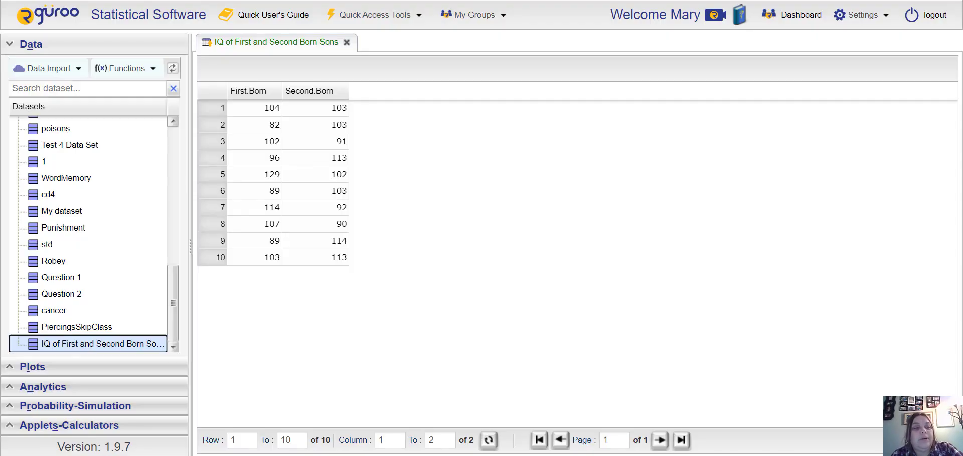
click(30, 44)
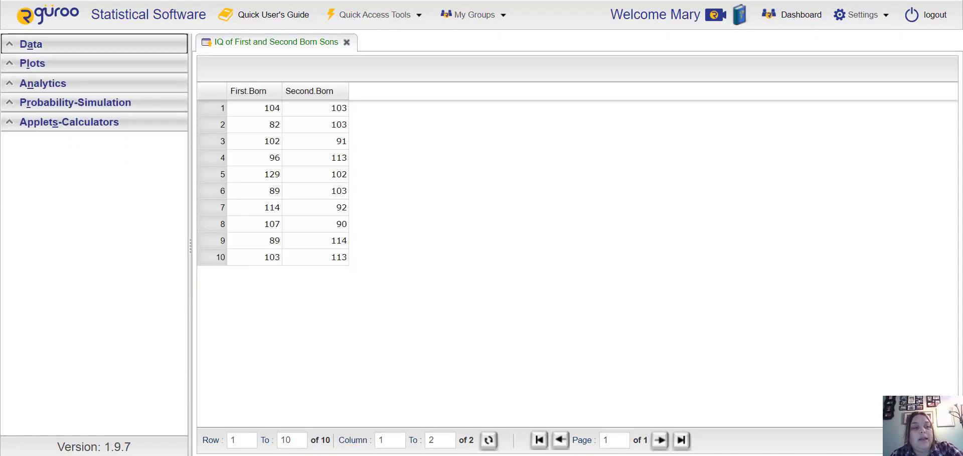
Start a One & Two Population mean inference on the 'IQ of First and Second Born Sons' dataset.
click(43, 83)
click(51, 107)
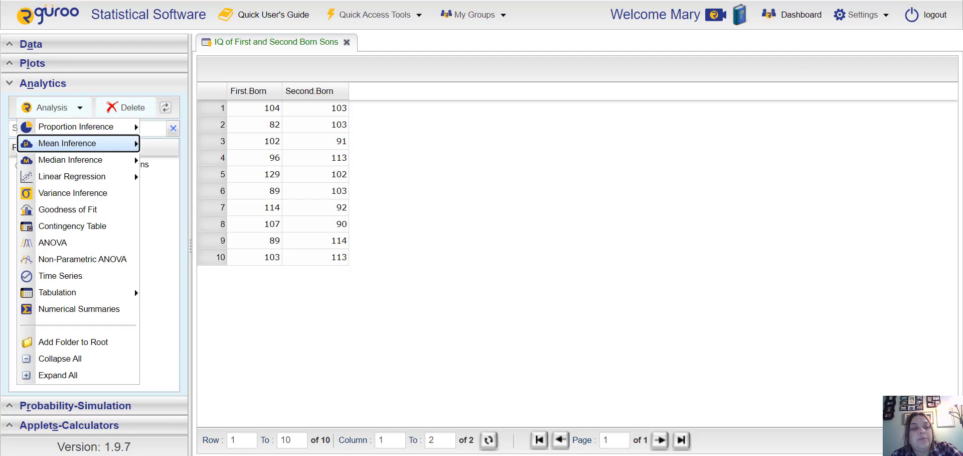
mouse_move(75, 142)
click(201, 160)
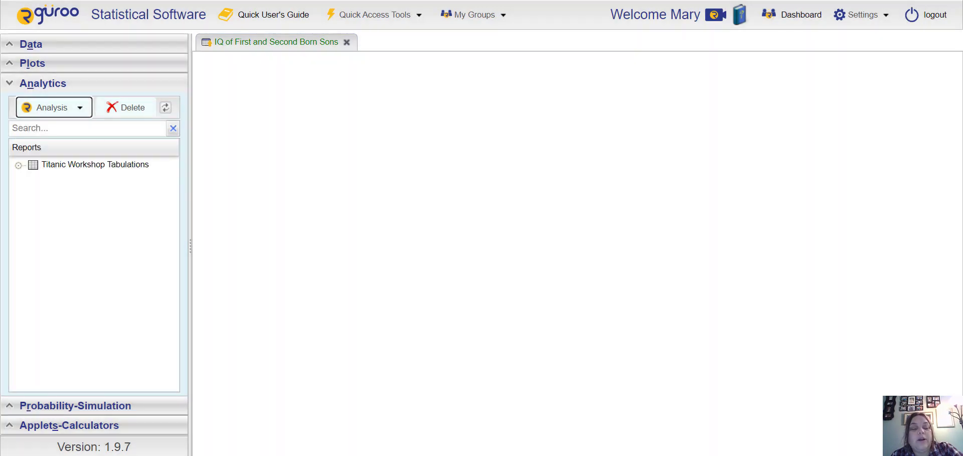
click(318, 162)
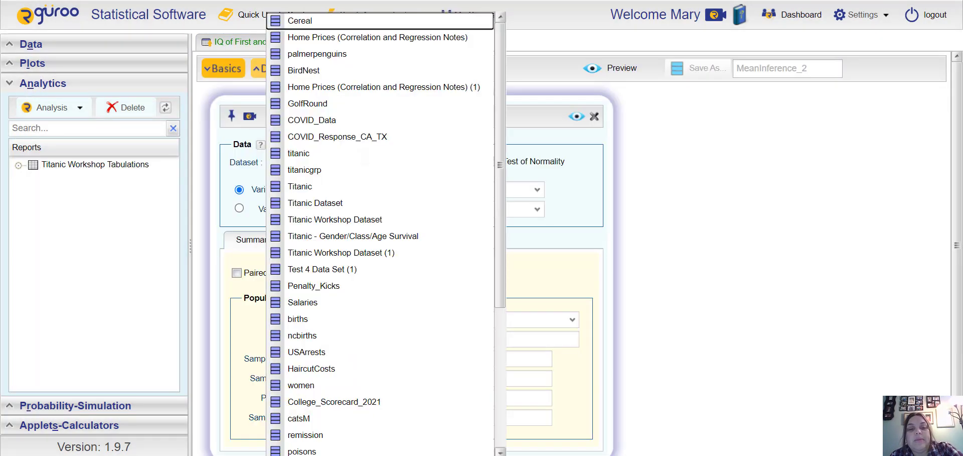
scroll(382, 230, down, 5)
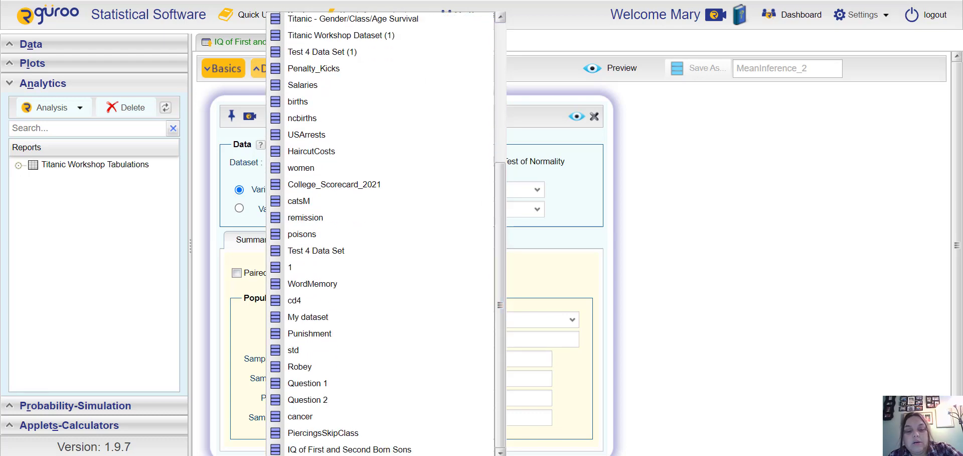
click(349, 448)
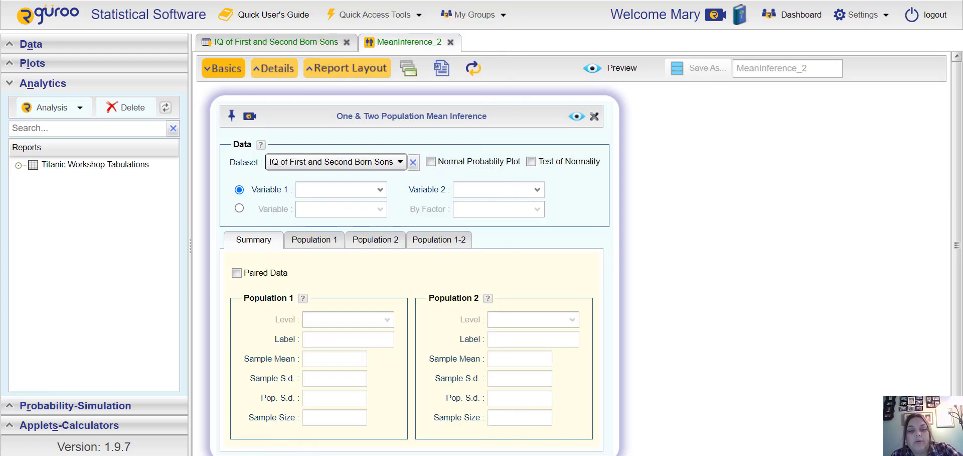
Set Variable 1 to First.Born and Variable 2 to Second.Born, showing Population 1-2 settings.
click(341, 189)
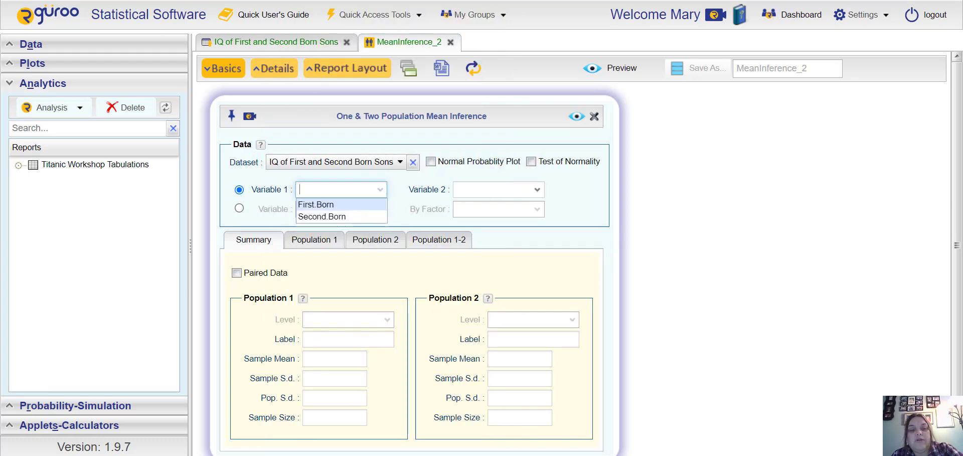
click(312, 202)
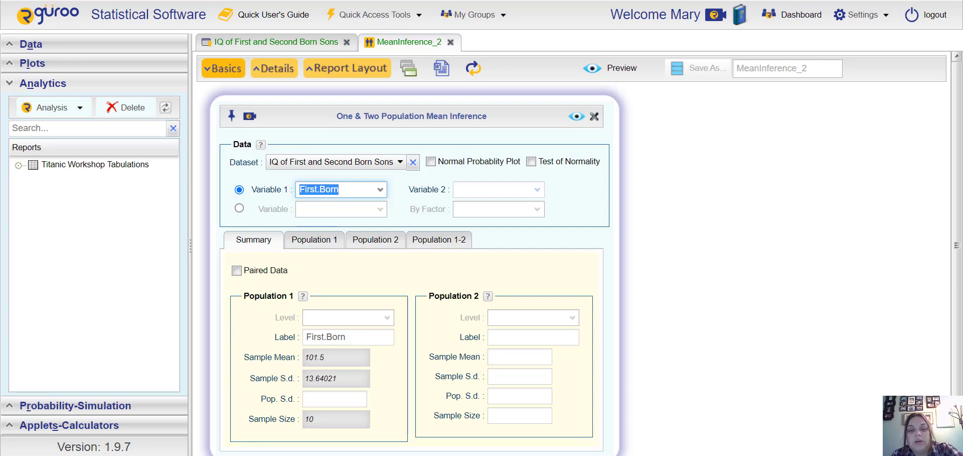
click(499, 190)
click(479, 216)
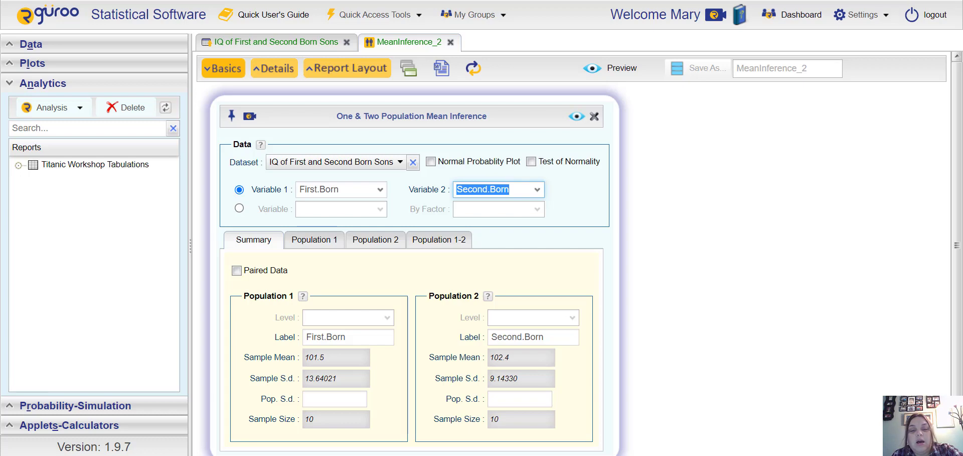
click(439, 239)
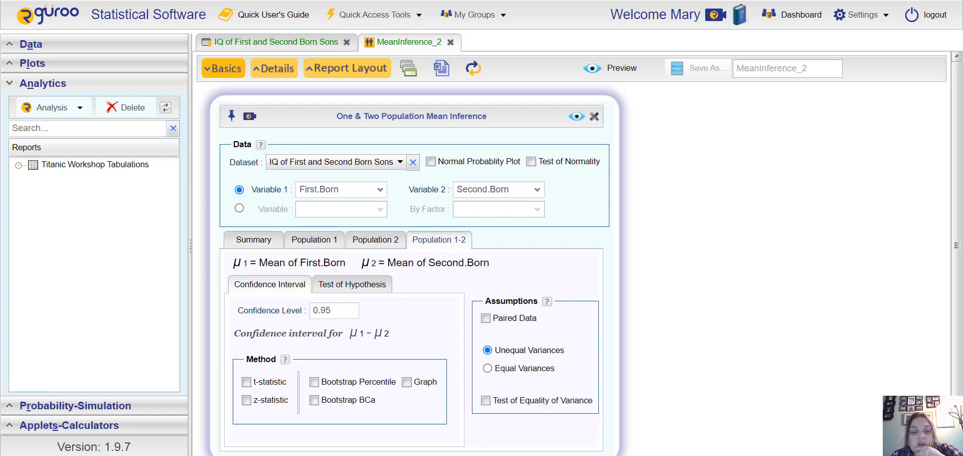
Test at significance level 0.01 with alternative != 0 using the t-statistic, and preview the report.
click(352, 284)
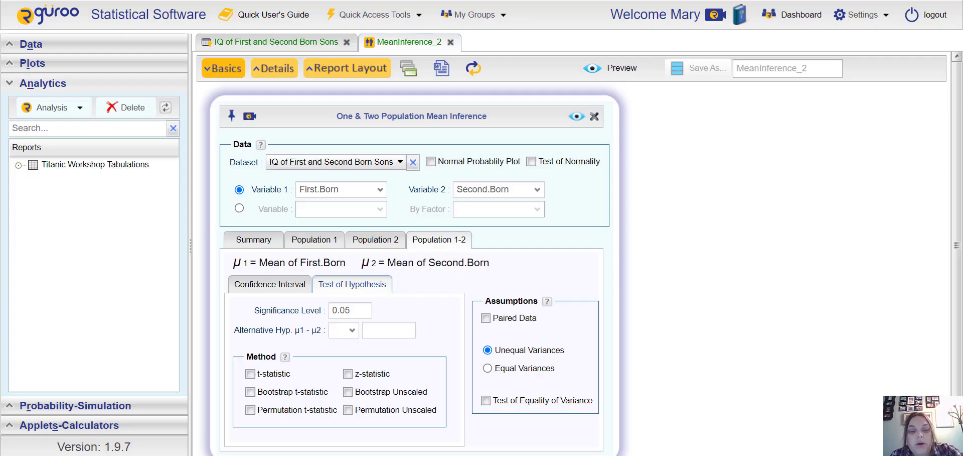
click(351, 312)
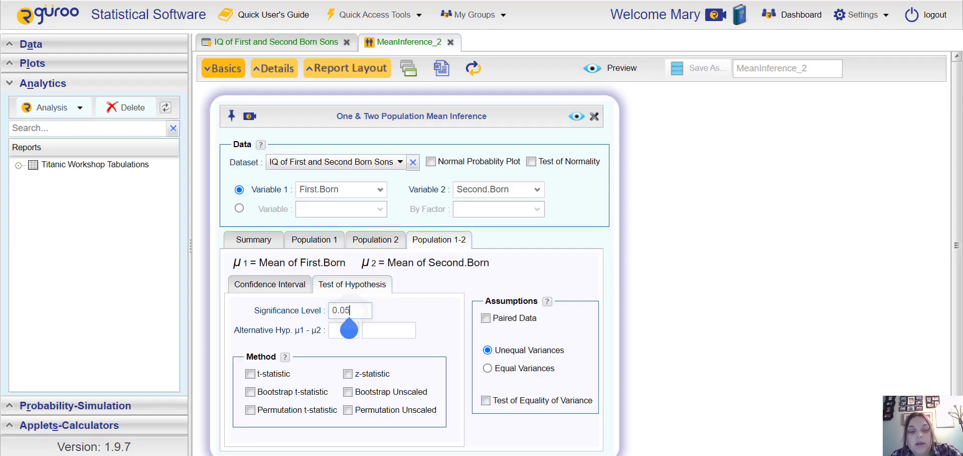
key(BackSpace)
text(1)
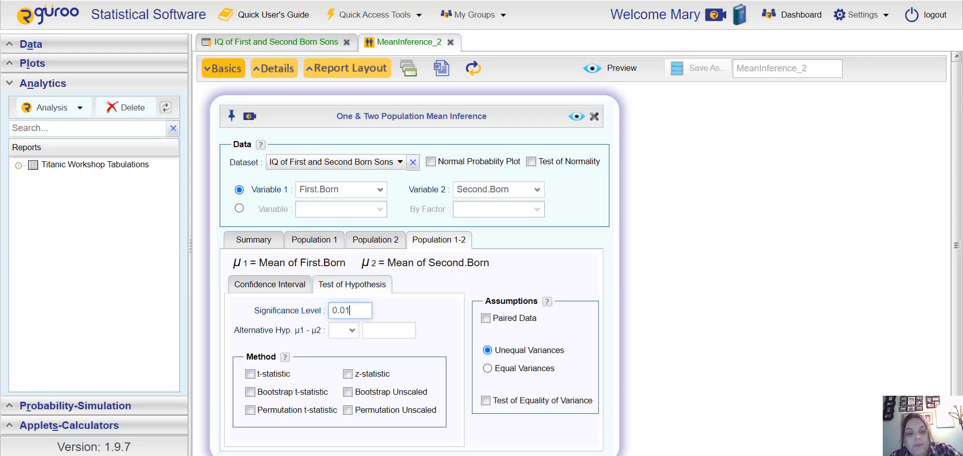
click(344, 330)
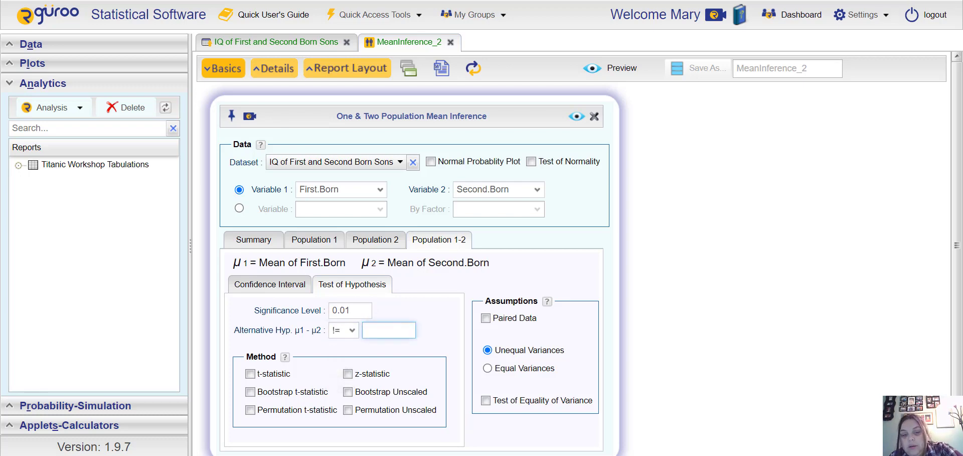
text(0)
click(250, 373)
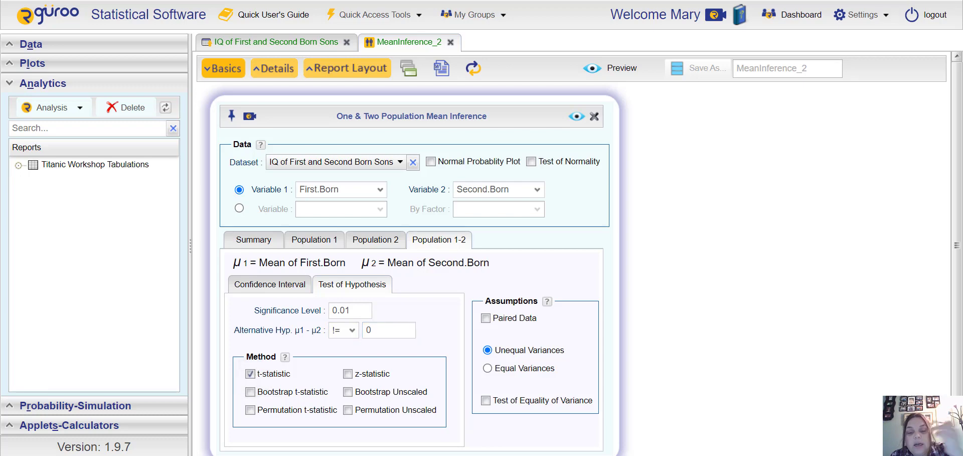
click(577, 116)
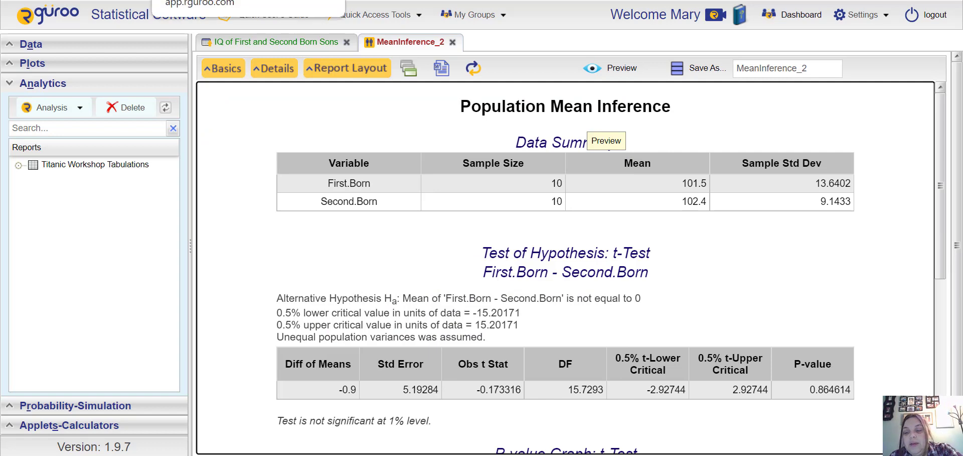
Scroll through the report to review the t-test table (p-value 0.864614) and P-value graphs.
scroll(565, 266, down, 5)
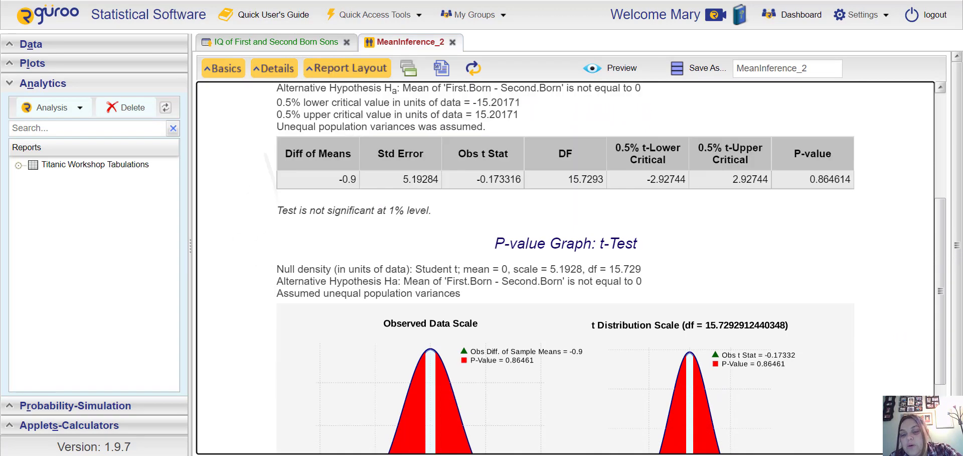
scroll(565, 266, down, 3)
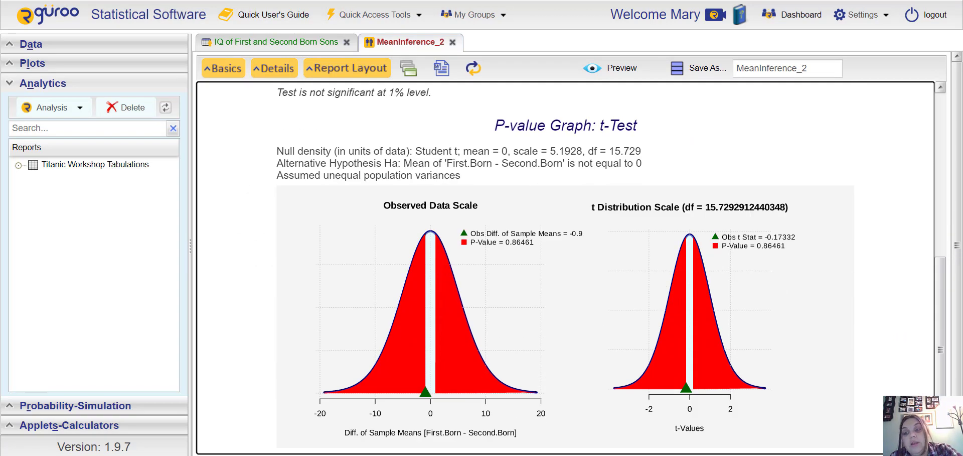
scroll(566, 266, up, 7)
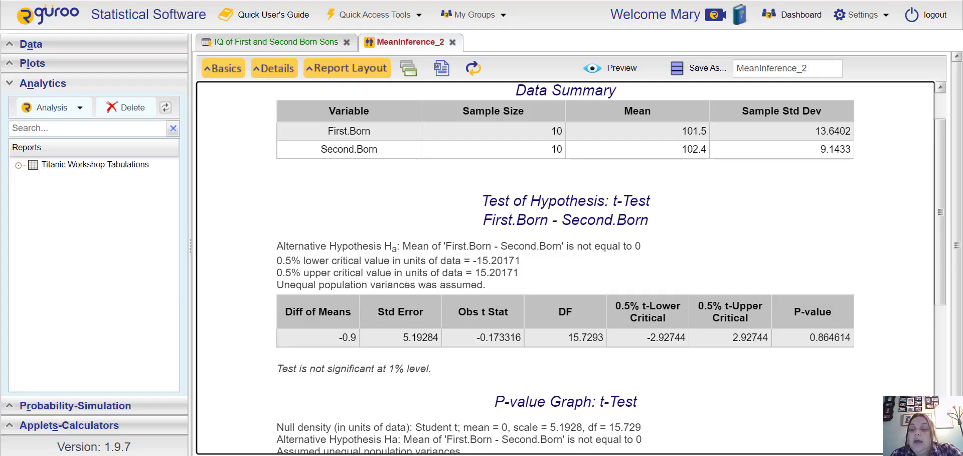
scroll(565, 268, down, 5)
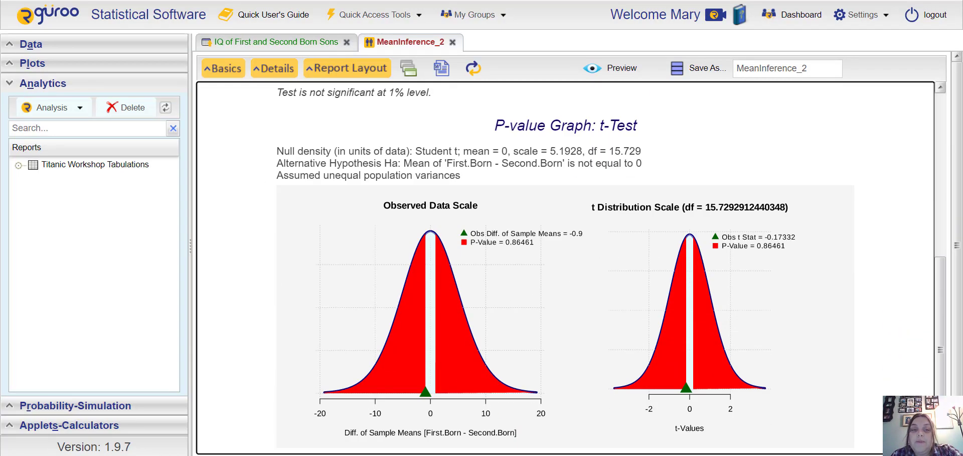
scroll(566, 267, up, 6)
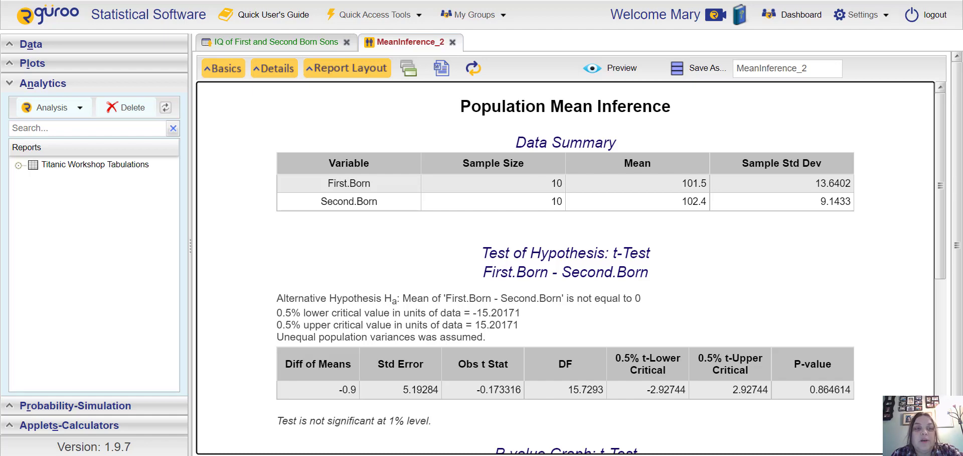
click(224, 68)
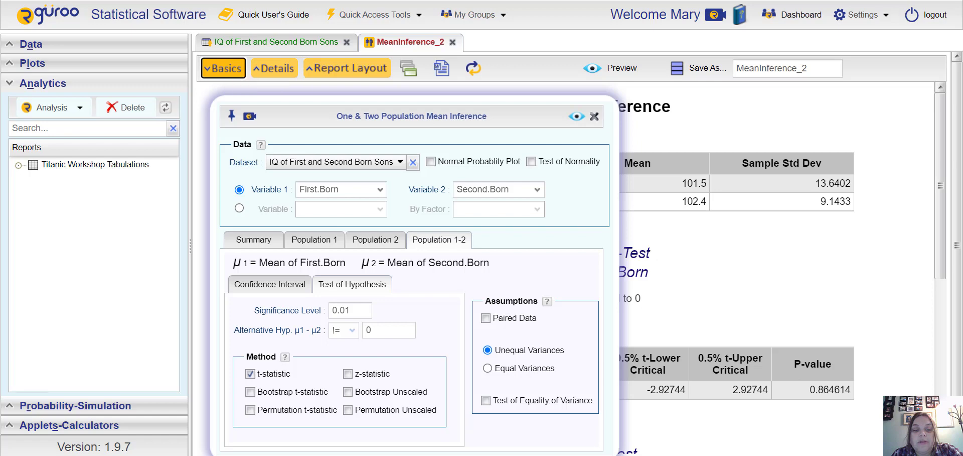
click(344, 330)
click(333, 369)
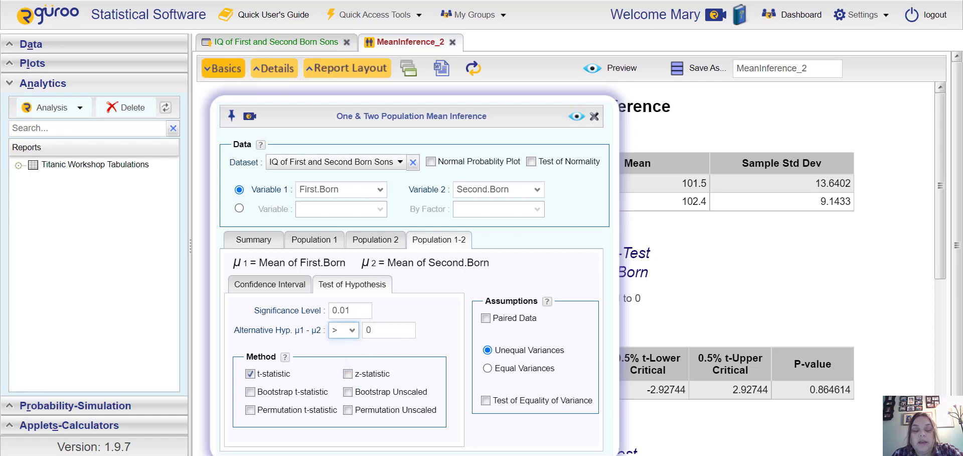